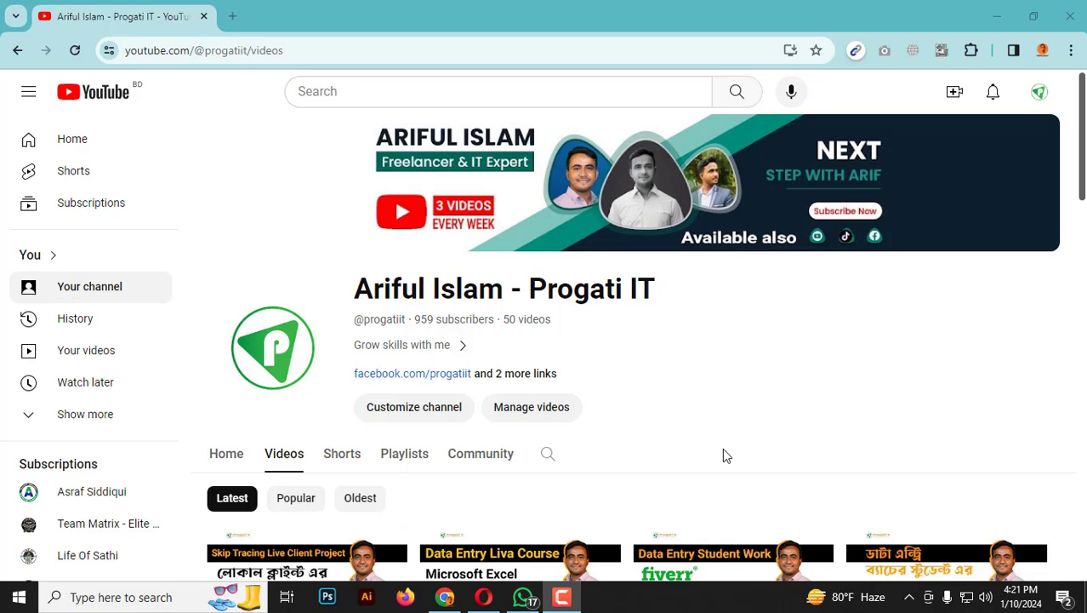
Switch to WhatsApp and review the chat message describing the spreadsheet task on current USA Governors and their states.
left_click(523, 597)
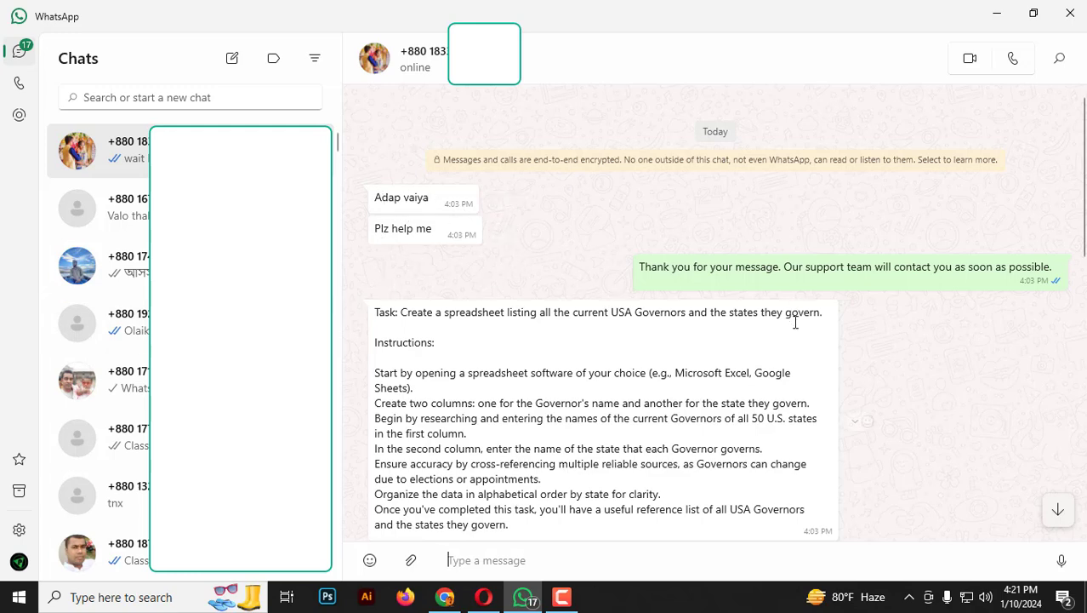
scroll(801, 316, "down", 2)
left_click_drag(423, 186, 683, 411)
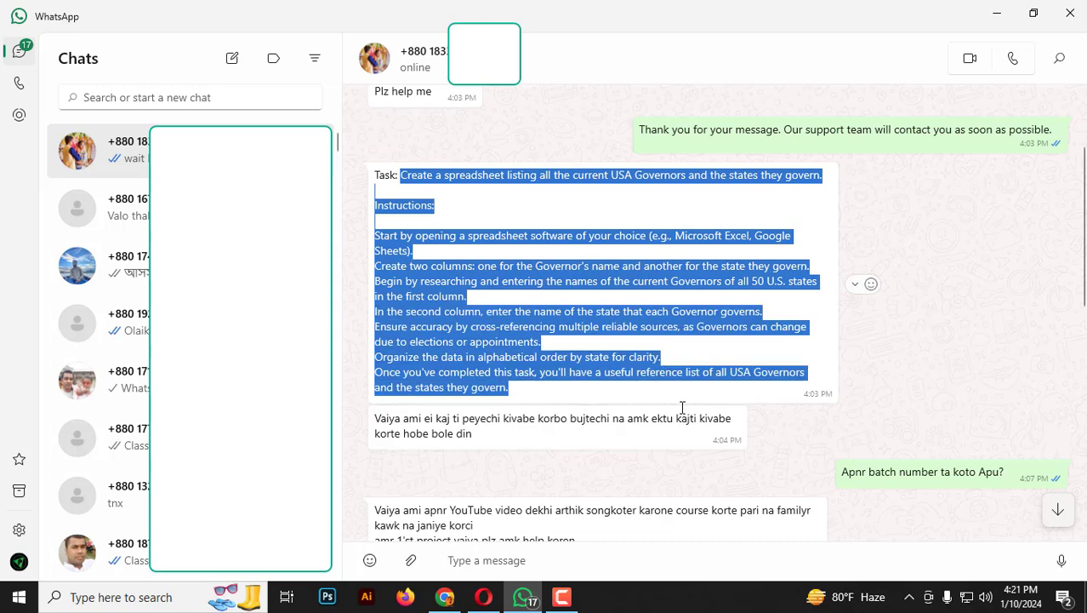
Read the rest of the chat for the job's source, the client's country and the payment.
scroll(686, 411, "down", 2)
left_click(854, 334)
double_click(853, 334)
double_click(925, 338)
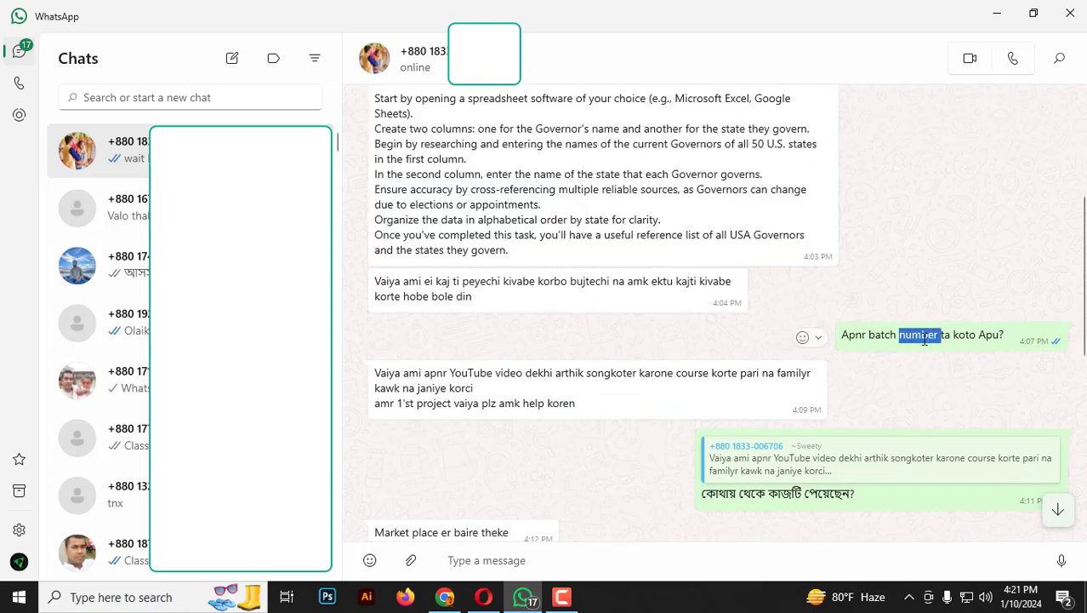
triple_click(874, 337)
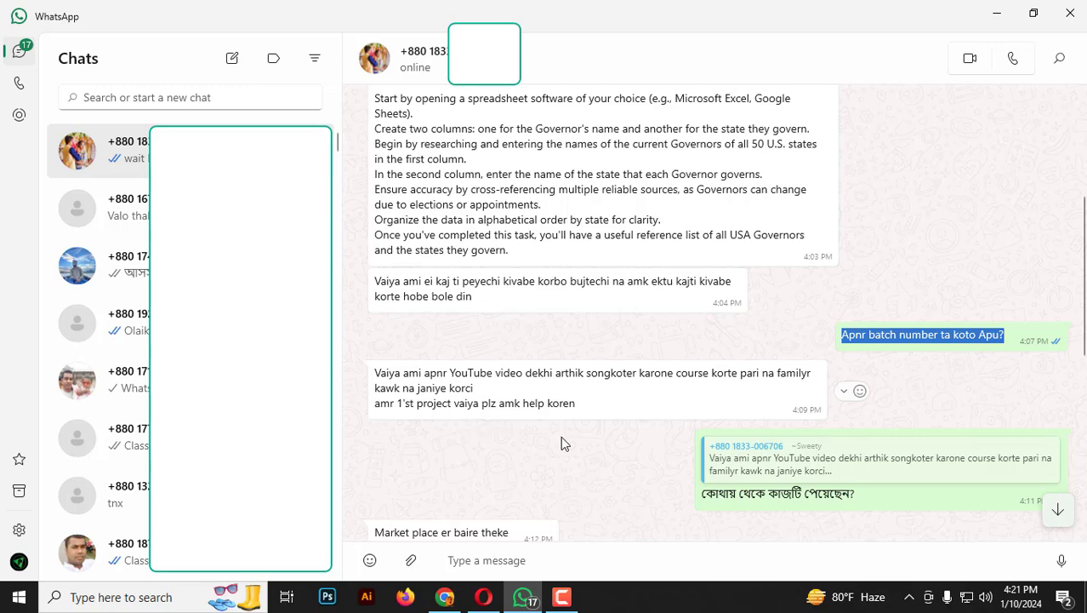
scroll(579, 451, "down", 2)
triple_click(753, 356)
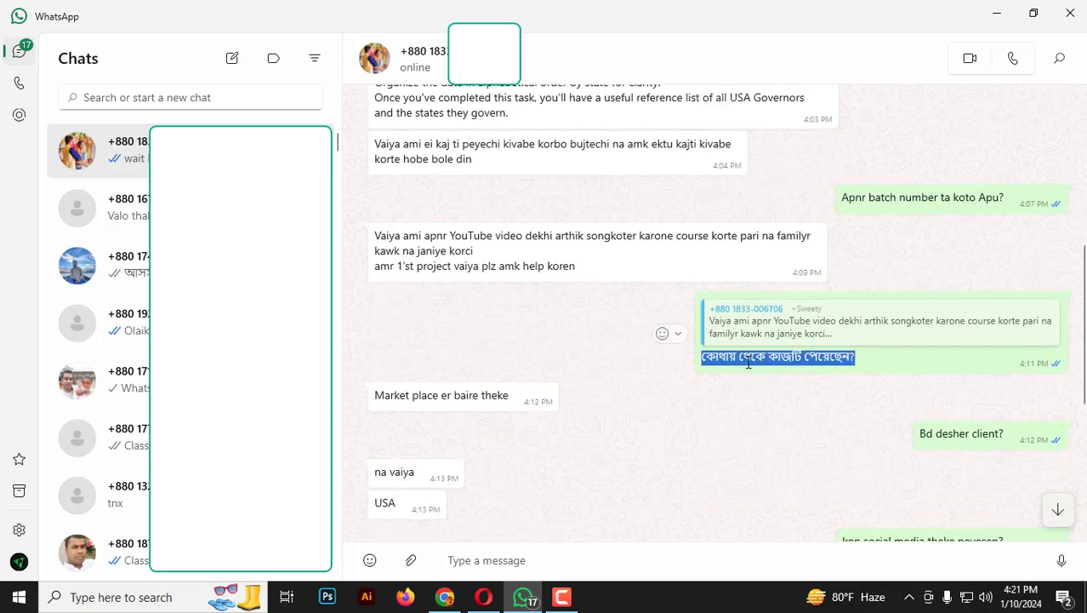
left_click(407, 411)
scroll(647, 476, "down", 1)
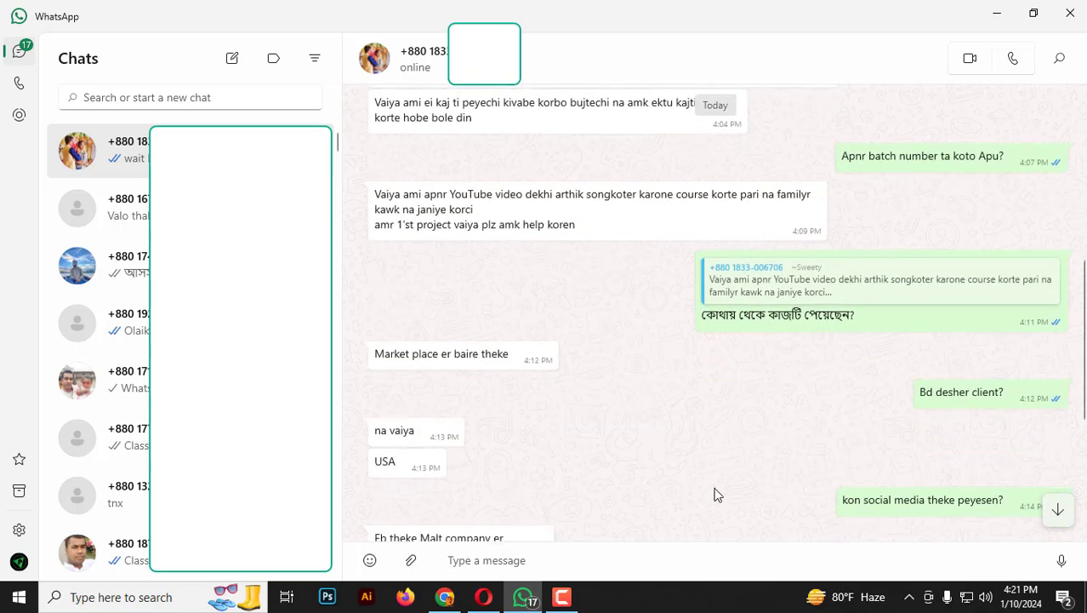
double_click(394, 407)
left_click(393, 430)
scroll(826, 498, "down", 2)
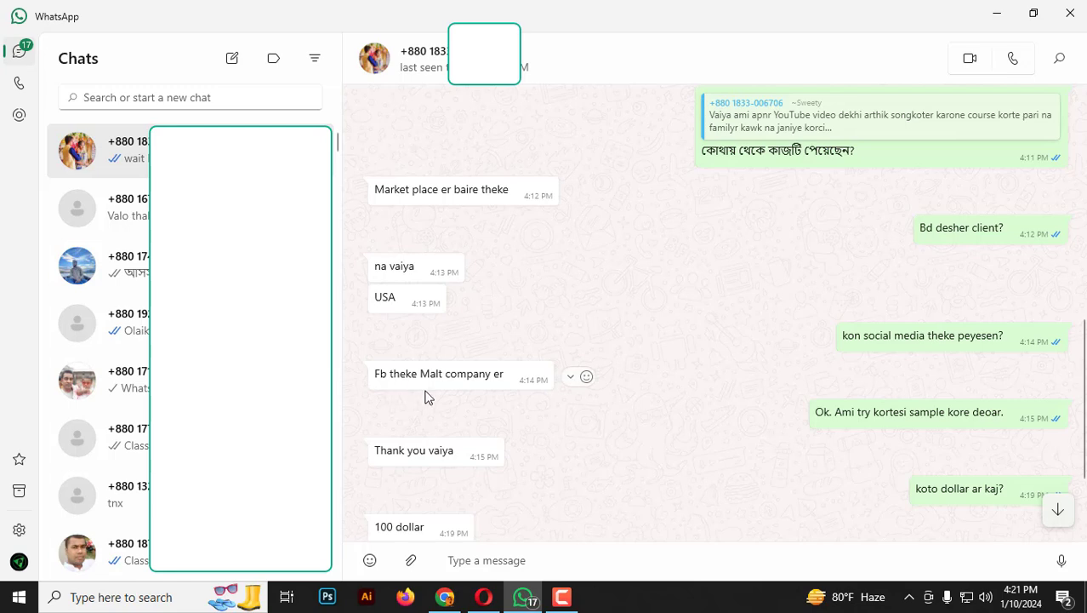
scroll(580, 441, "down", 2)
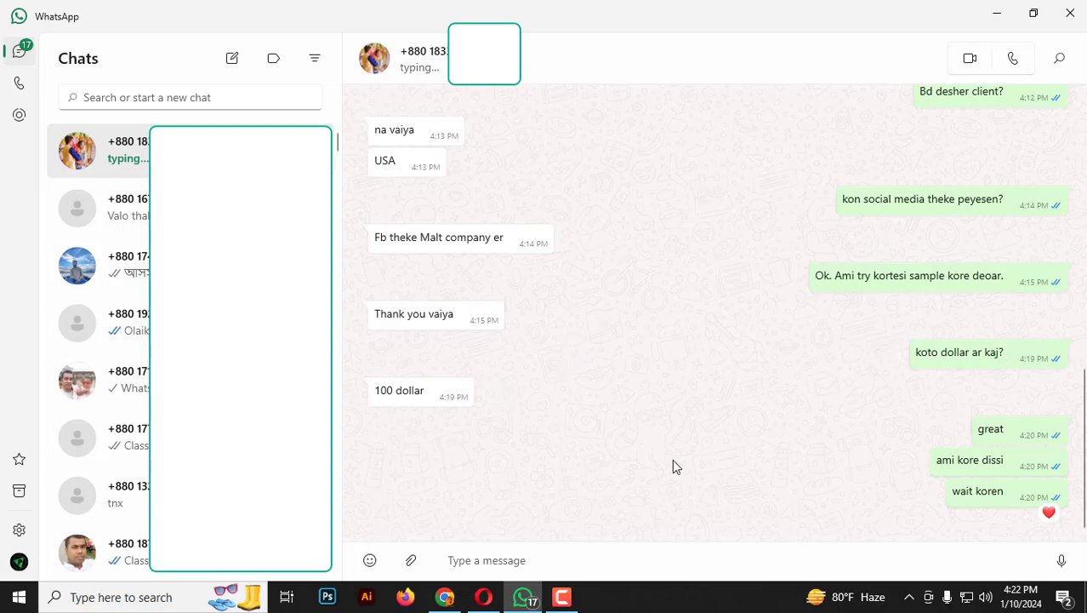
Copy the complete task message from "Task:" through the final instruction and minimize WhatsApp.
scroll(672, 455, "up", 10)
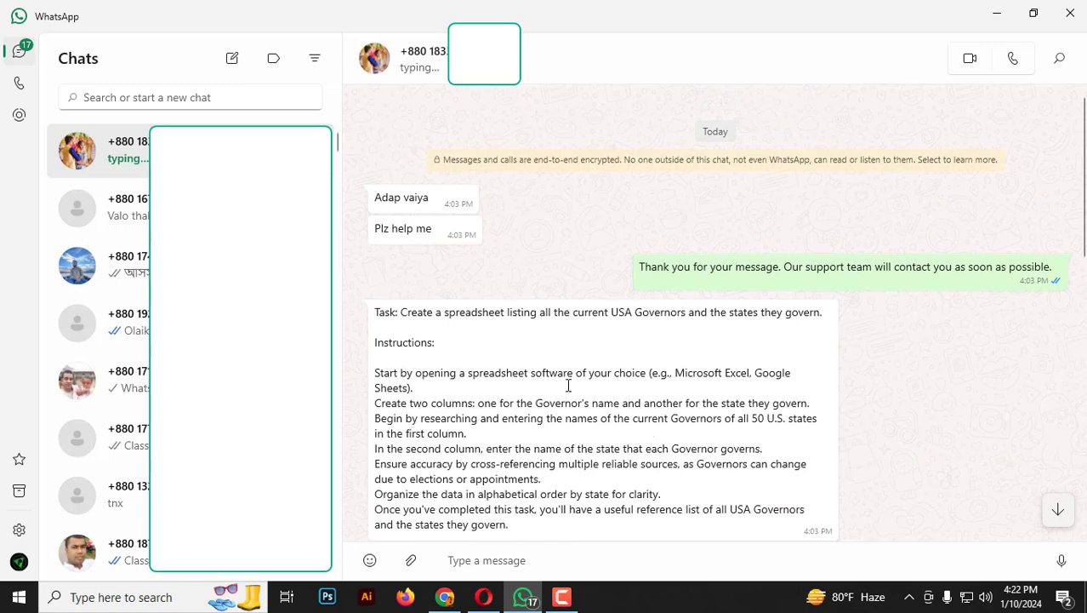
scroll(566, 388, "down", 1)
scroll(510, 397, "down", 1)
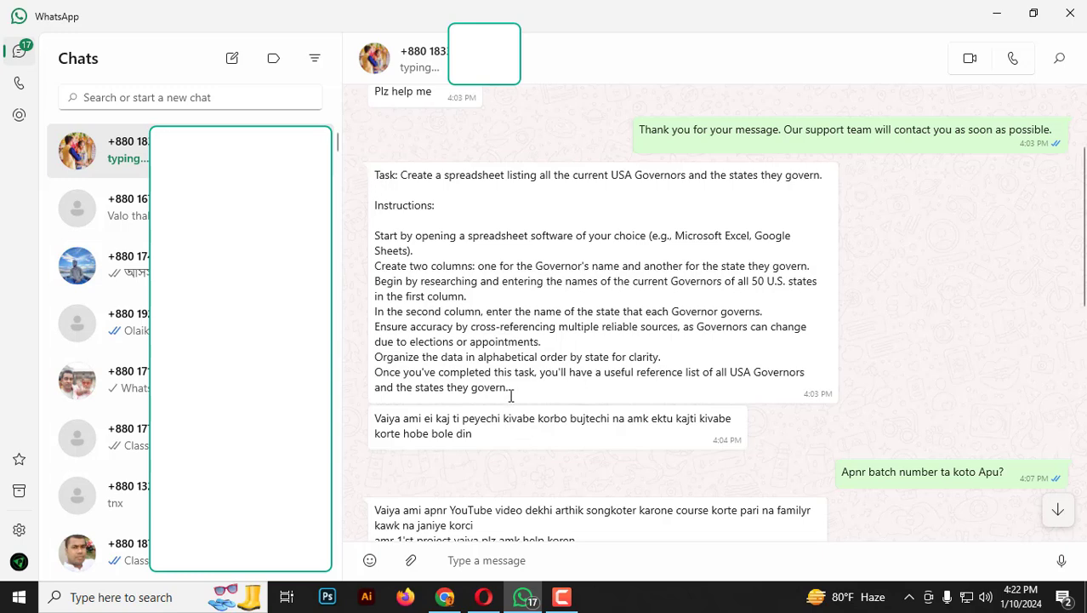
left_click_drag(509, 388, 372, 179)
key("ctrl+c")
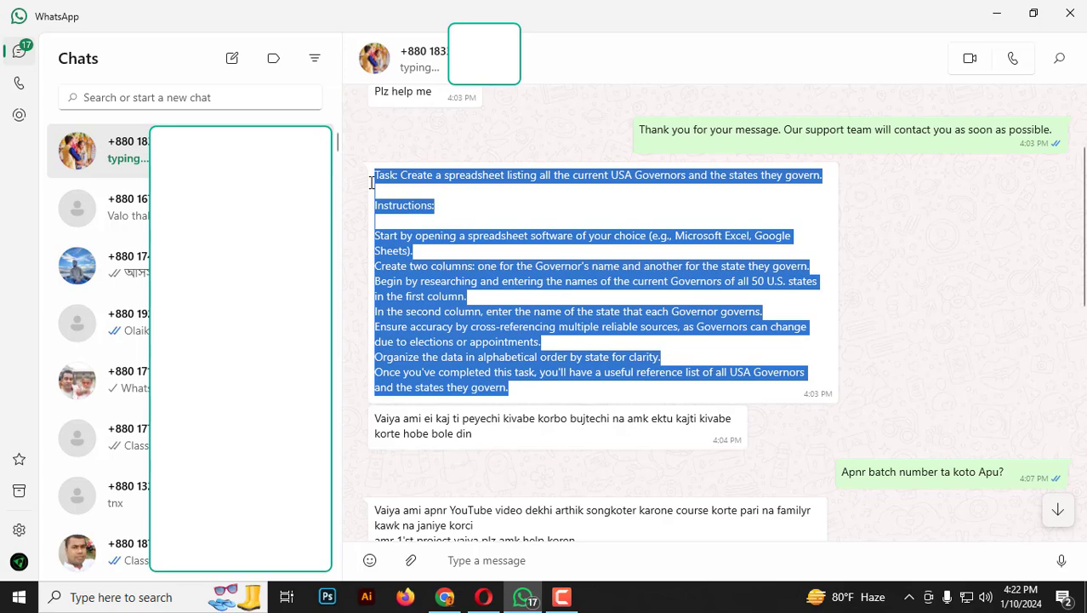
left_click(998, 16)
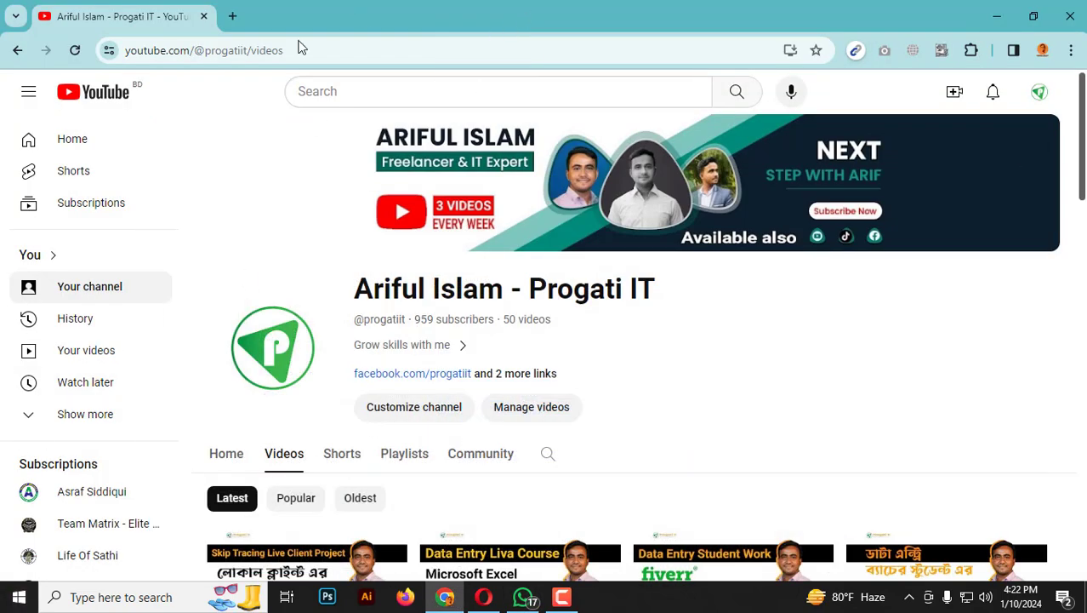
Open Word and paste the copied task message into a new blank document.
key("super")
type("word")
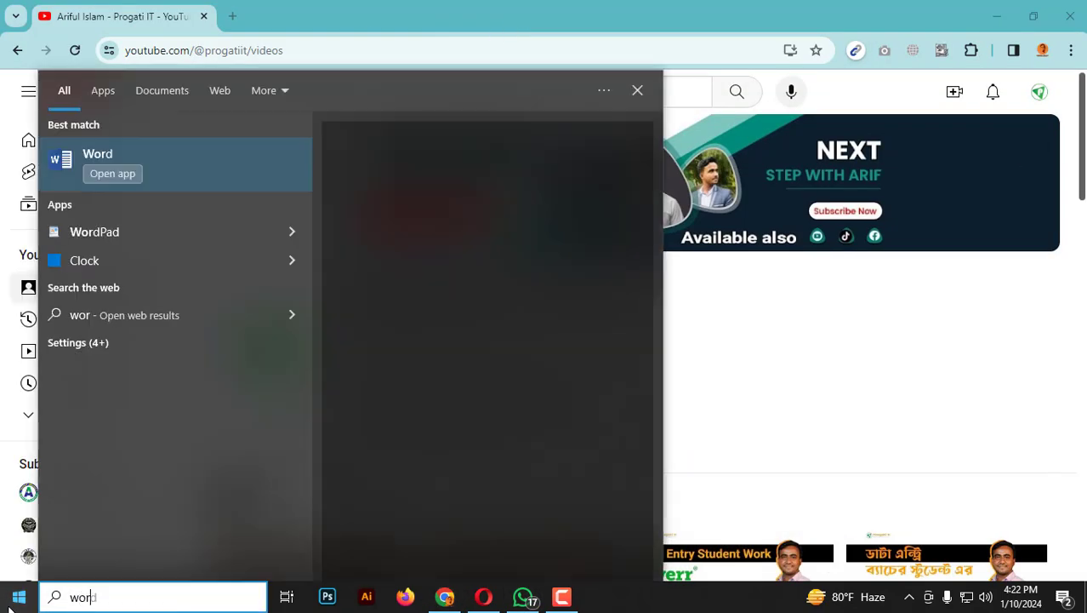
left_click(172, 159)
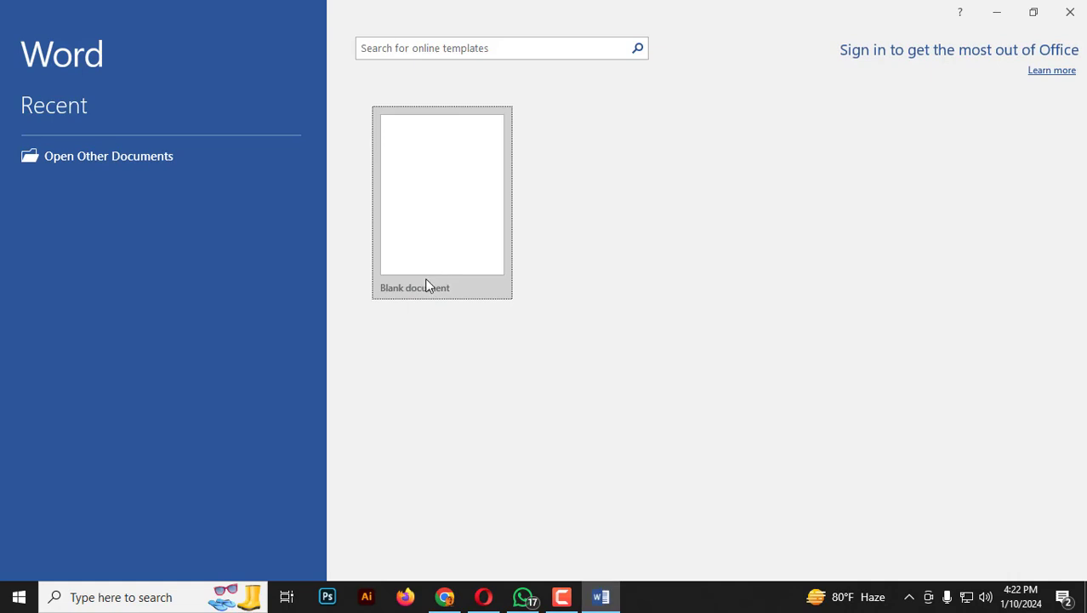
left_click(416, 246)
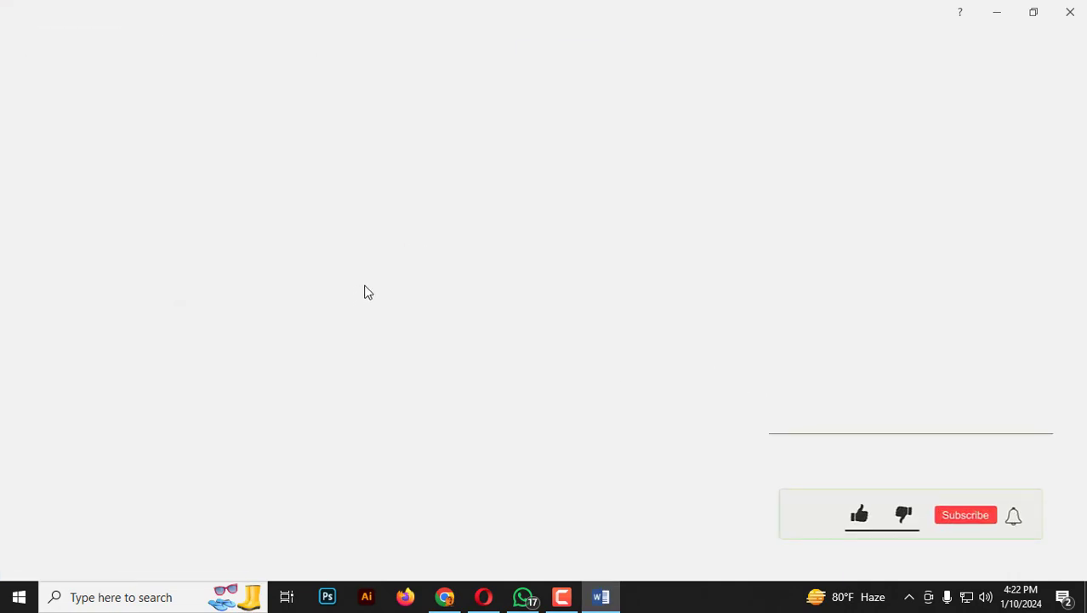
key("ctrl+v")
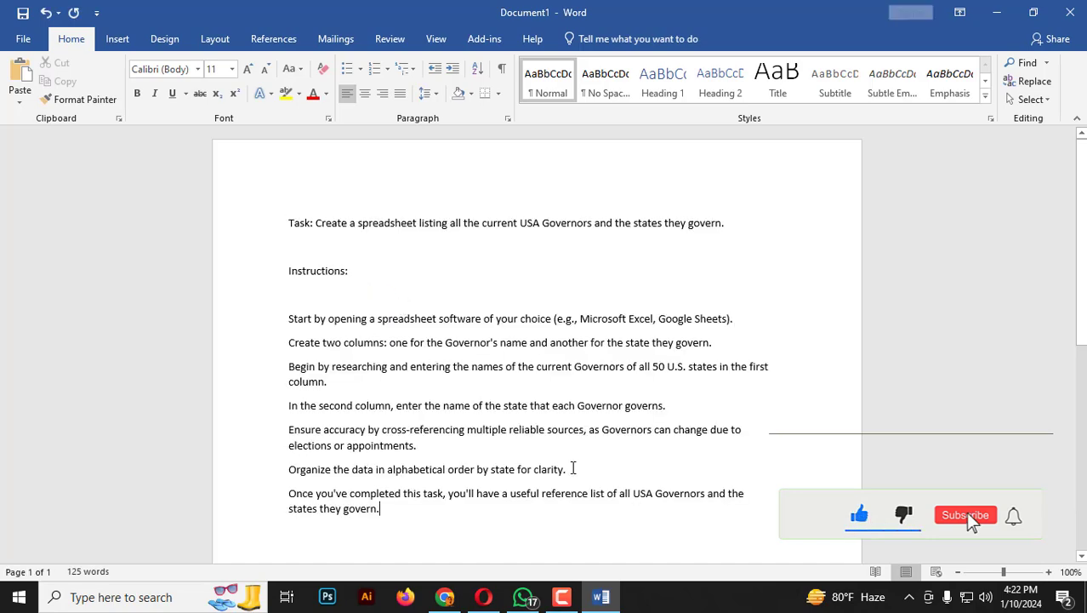
Enlarge all the text to 14 pt and delete the blank lines around the "Instructions:" line.
key("ctrl+a")
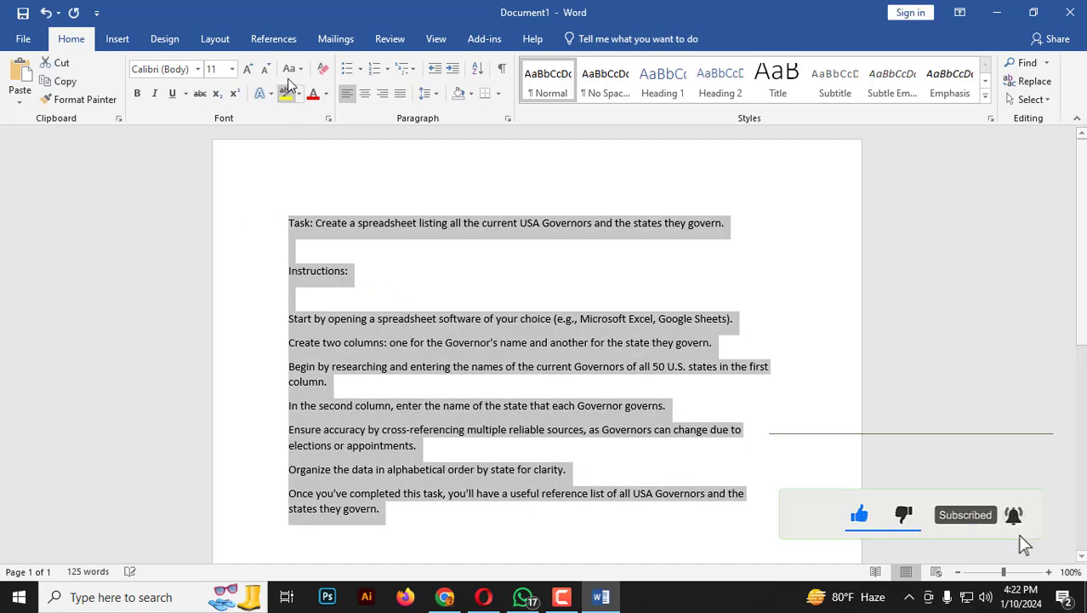
left_click(248, 69)
left_click(248, 69)
left_click(335, 277)
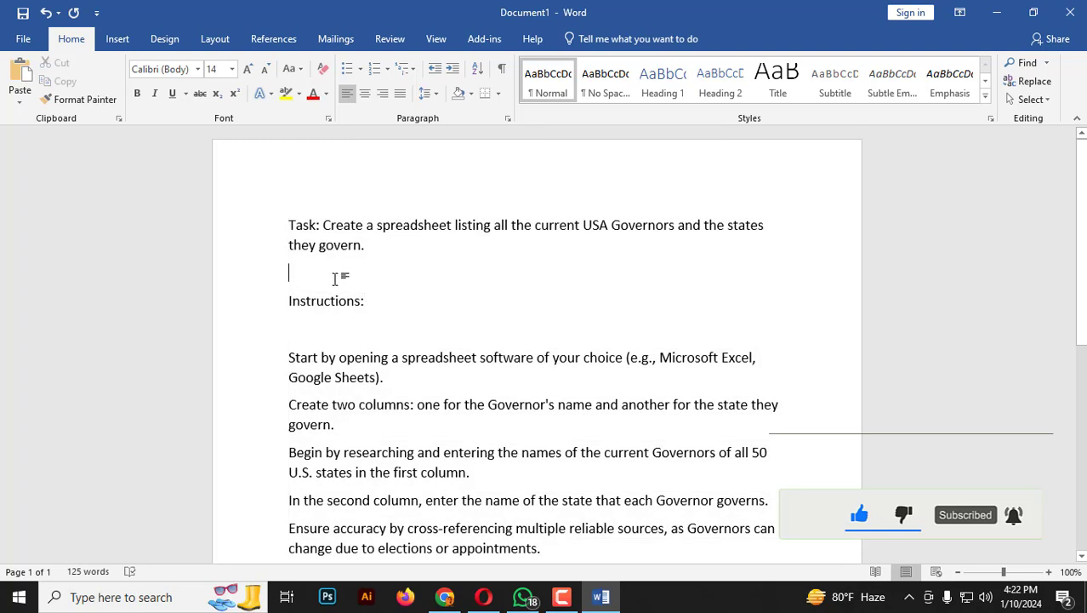
key("BackSpace")
left_click(357, 301)
key("BackSpace")
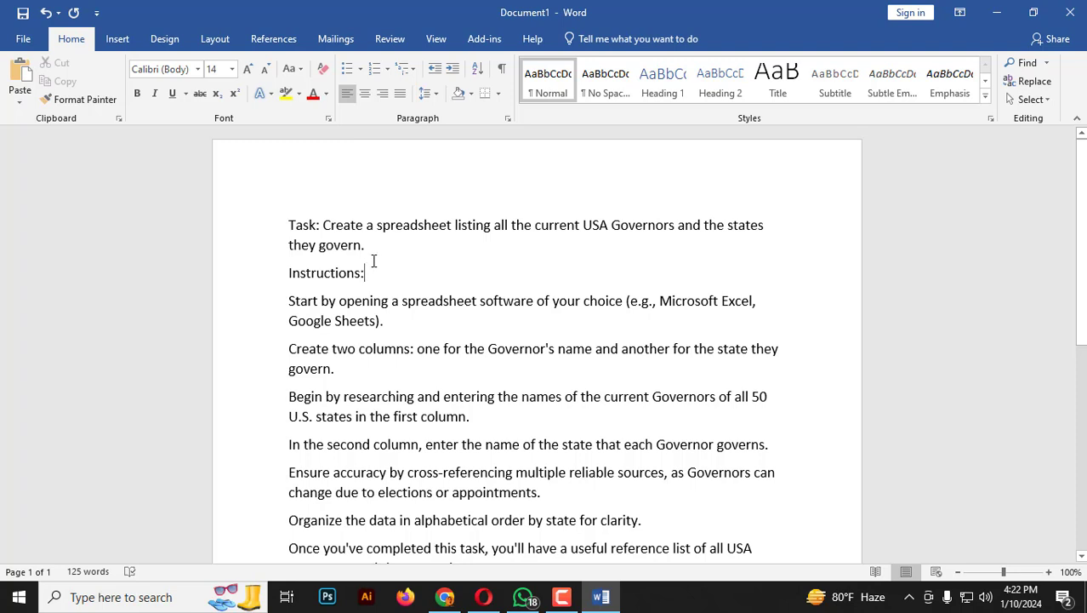
Read through the task instructions, including the accuracy and alphabetical order requirements.
left_click_drag(366, 245, 315, 250)
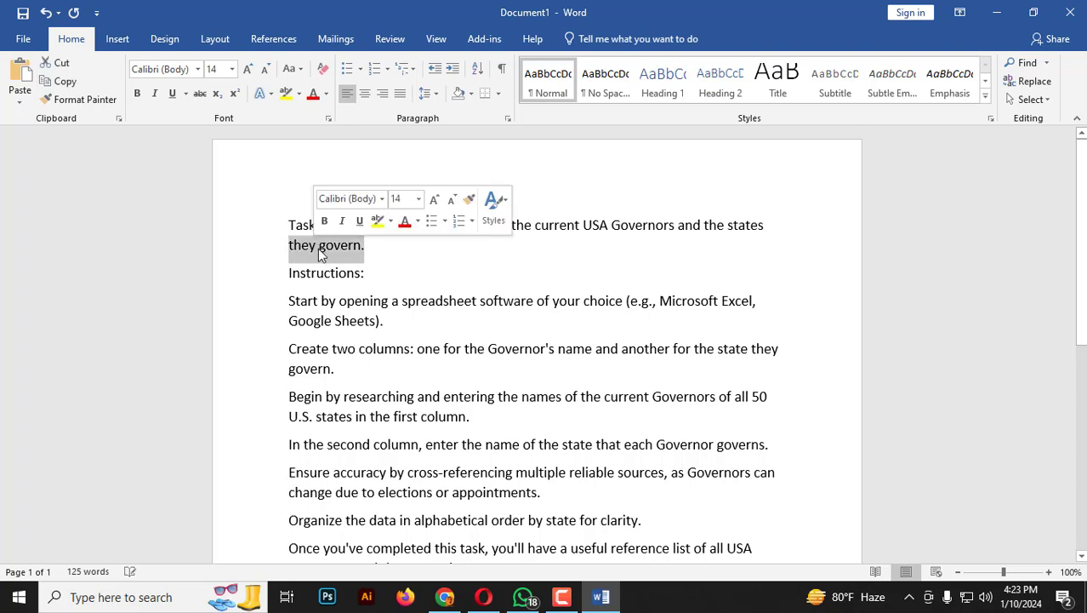
scroll(361, 344, "down", 1)
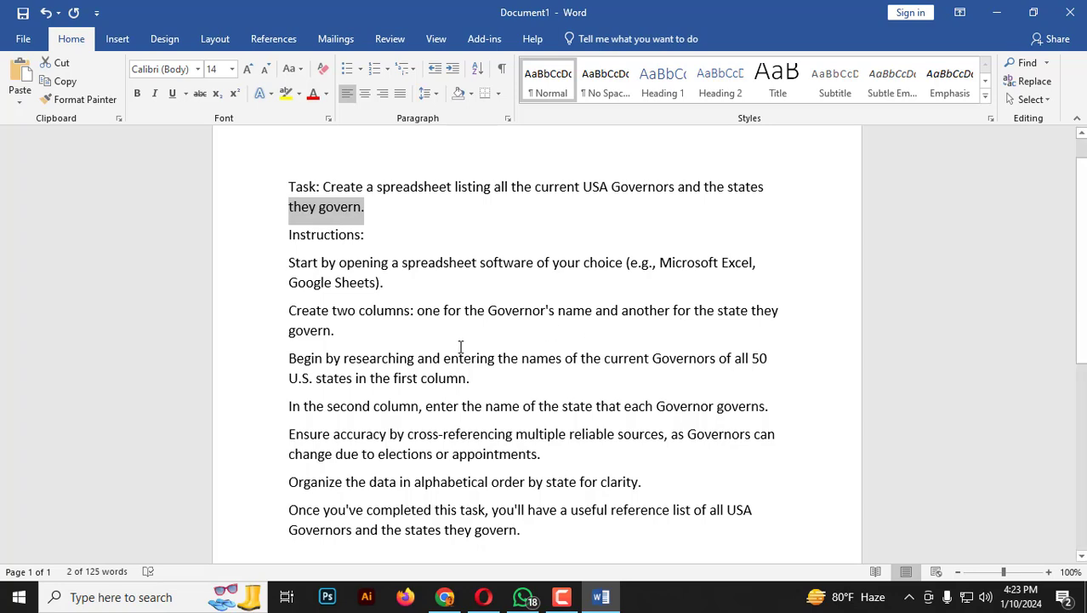
scroll(372, 378, "down", 2)
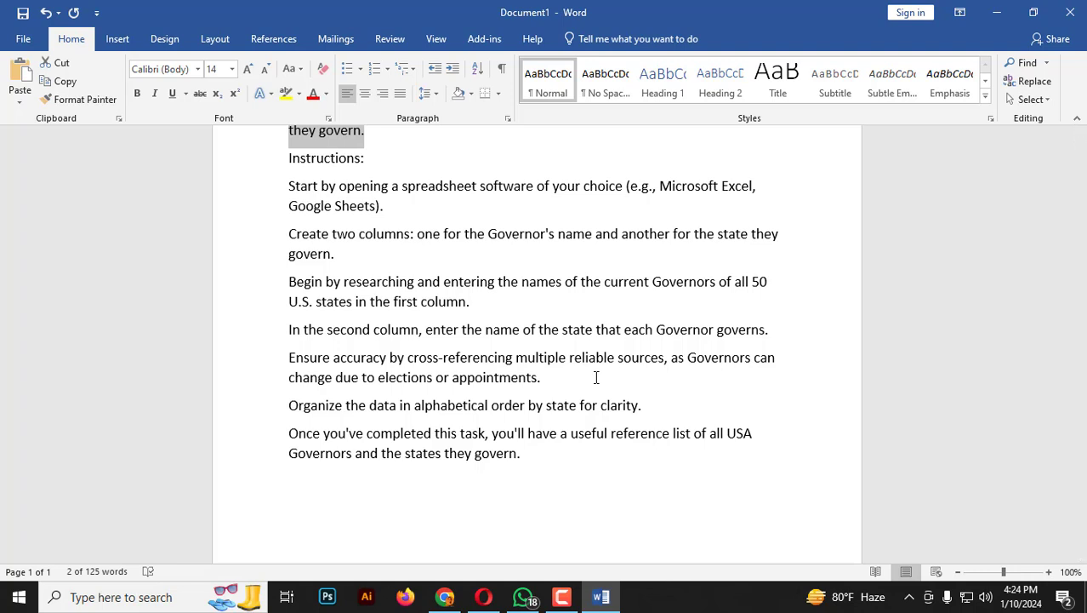
left_click_drag(548, 380, 311, 375)
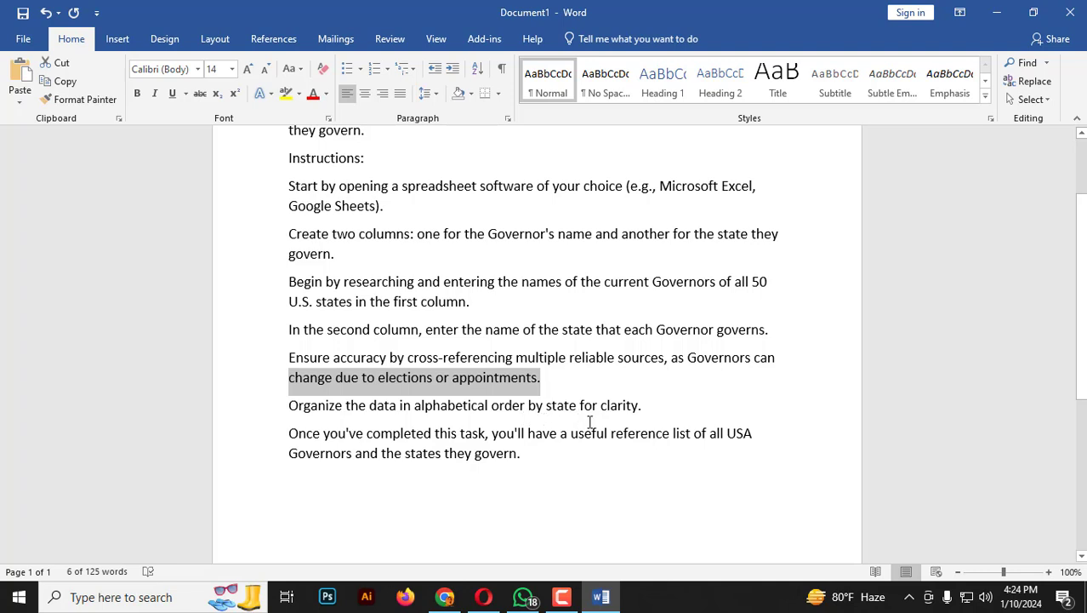
left_click(644, 411)
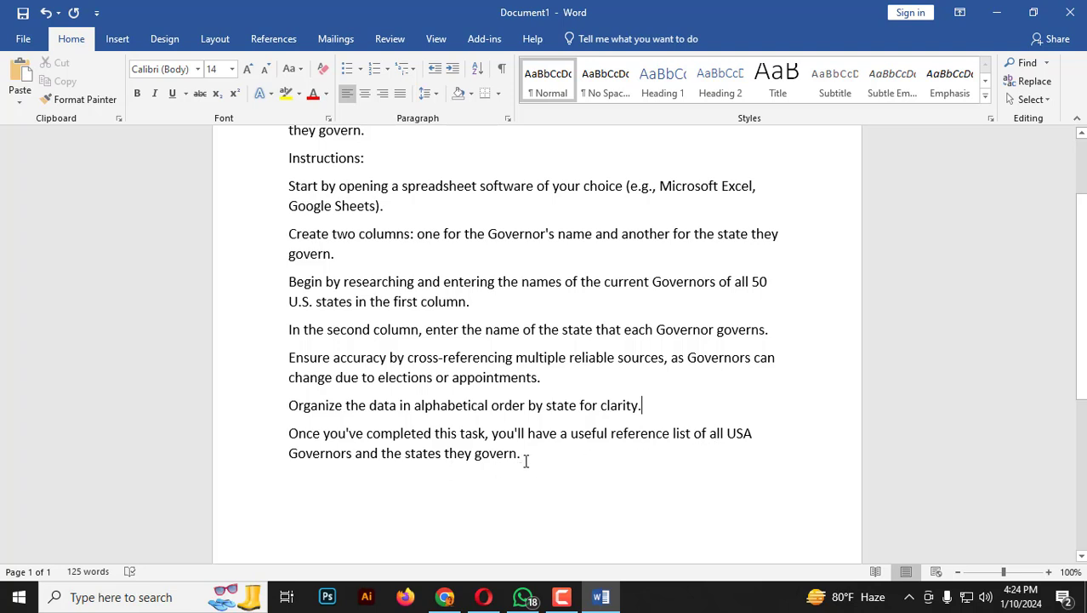
scroll(526, 460, "up", 3)
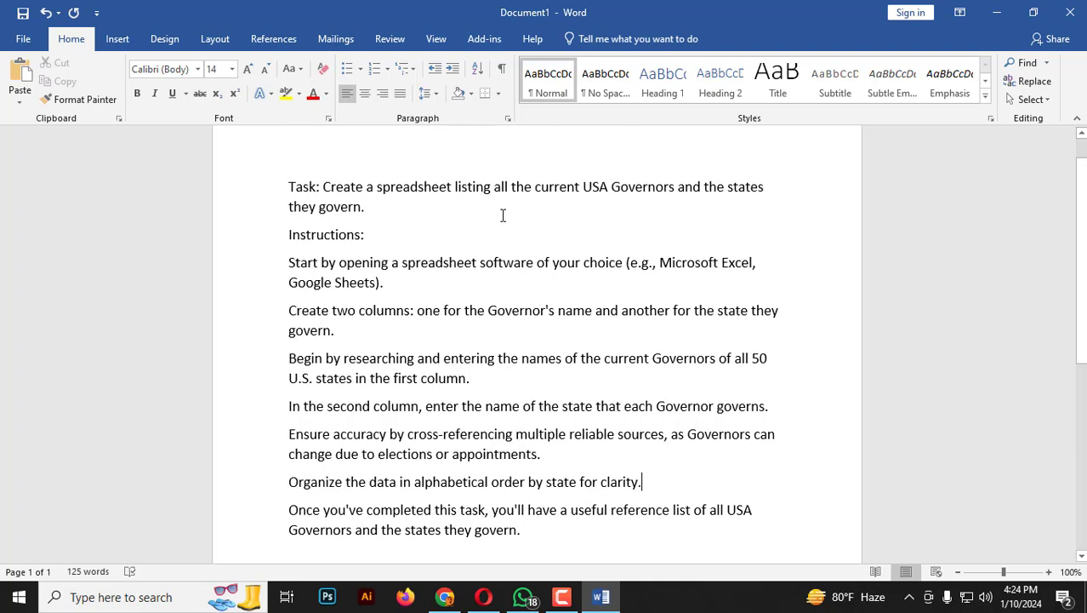
Copy "all the current USA Governors and the states they govern" from the task line and search Google for it in a new Chrome tab.
left_click_drag(496, 187, 365, 206)
key("ctrl+c")
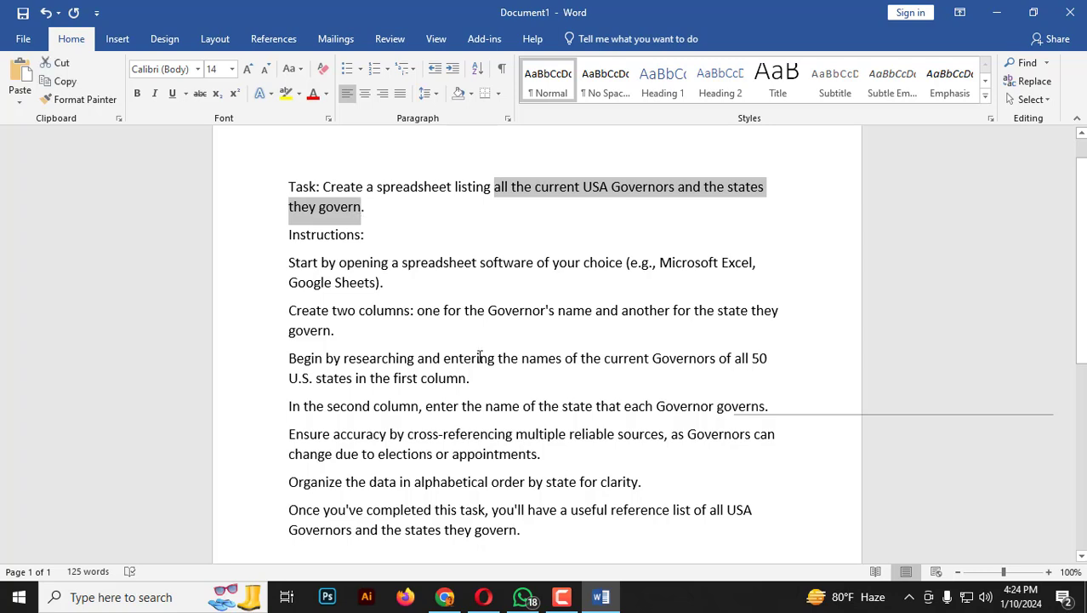
left_click(444, 598)
left_click(243, 17)
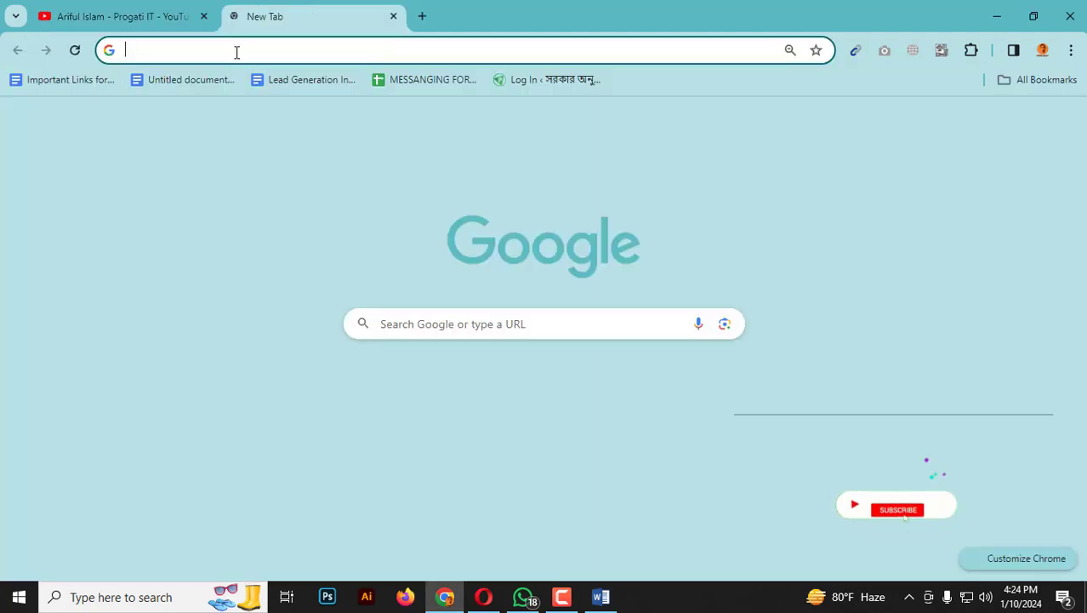
key("ctrl+v")
key("Return")
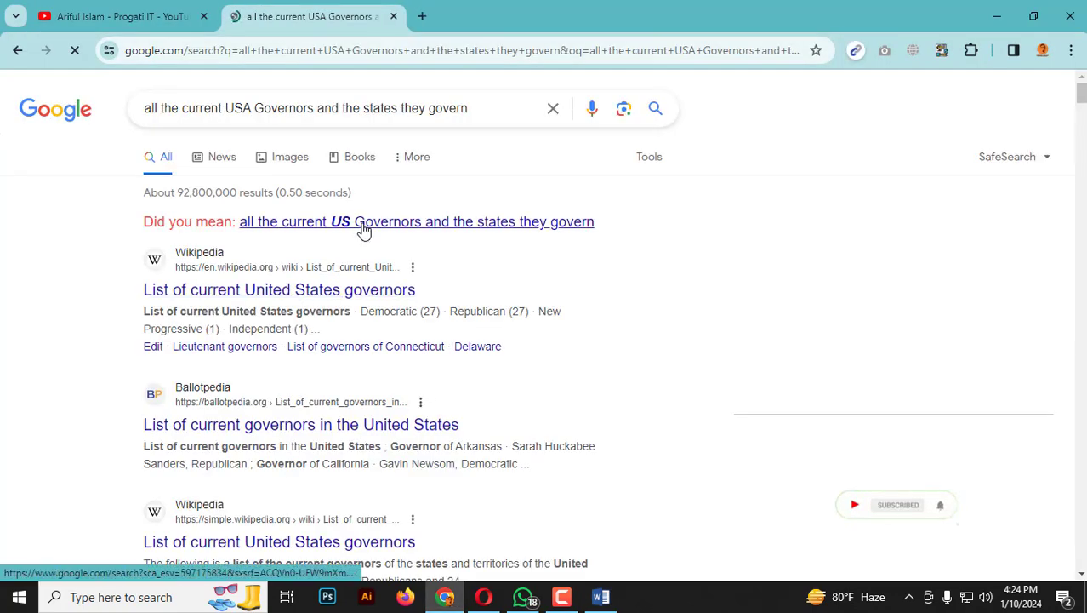
From the suggested "US Governors" results, open Wikipedia's "List of current United States governors" in a new tab and look through the governors table.
scroll(303, 311, "down", 2)
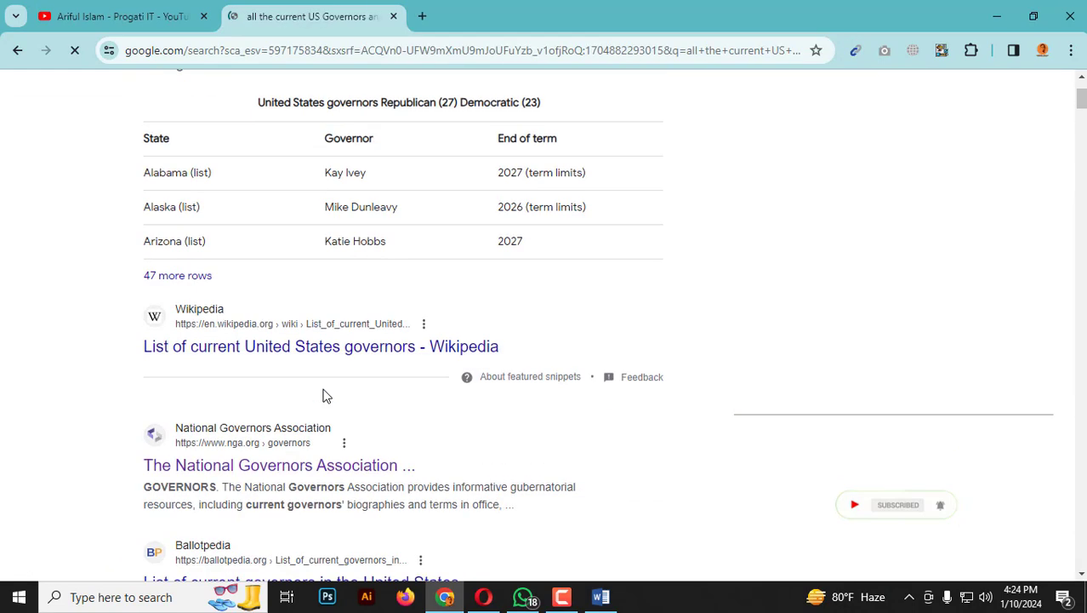
right_click(260, 356)
left_click(324, 151)
left_click(465, 21)
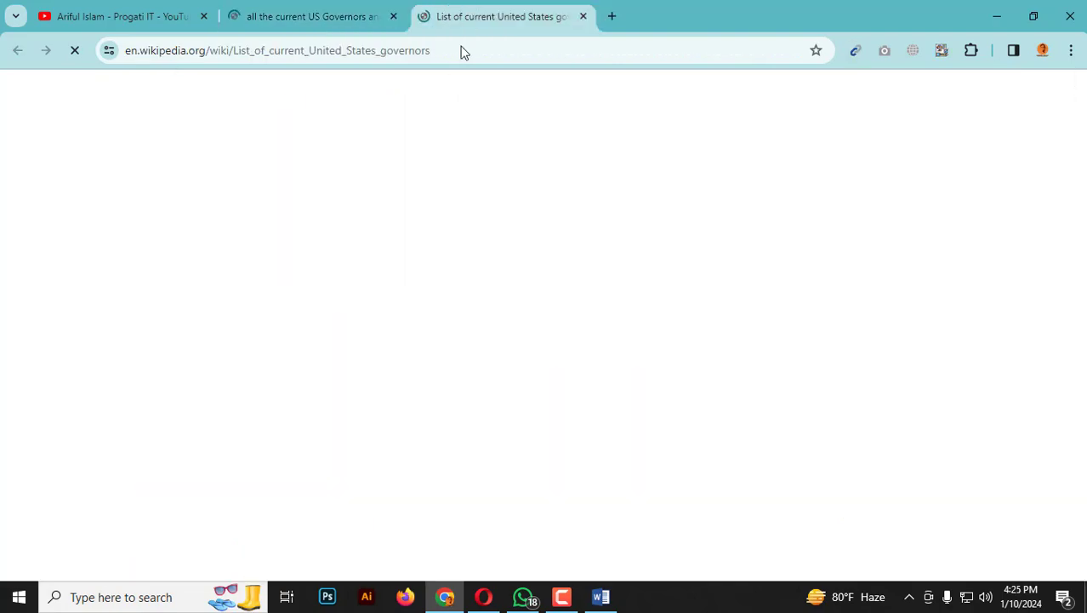
scroll(541, 394, "down", 8)
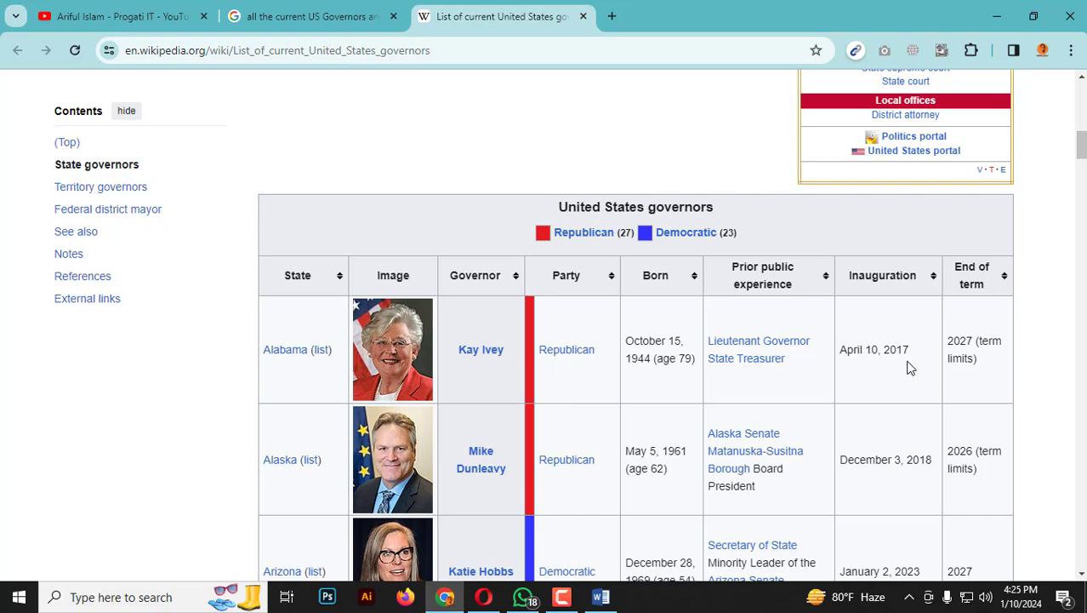
scroll(907, 368, "down", 1)
scroll(637, 333, "down", 4)
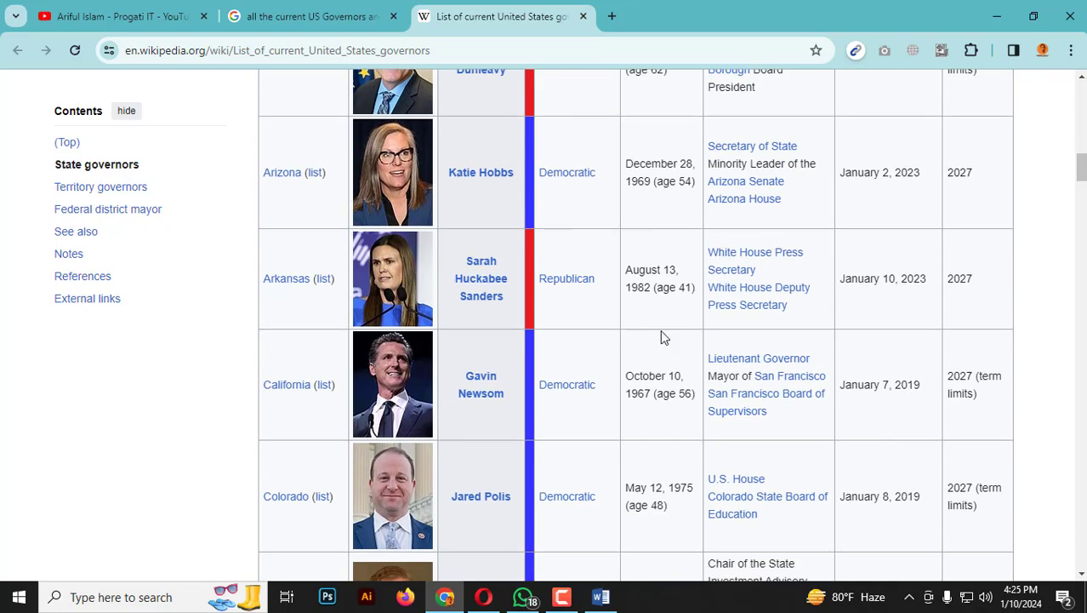
Return to the Google results and open the National Governors Association's governors page.
left_click(306, 16)
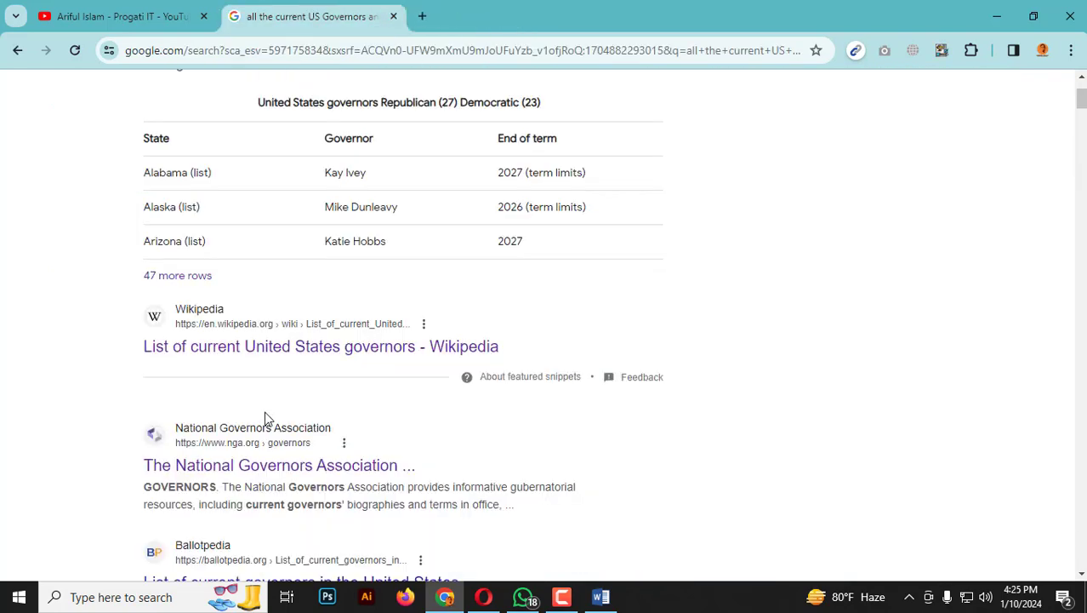
scroll(294, 400, "down", 3)
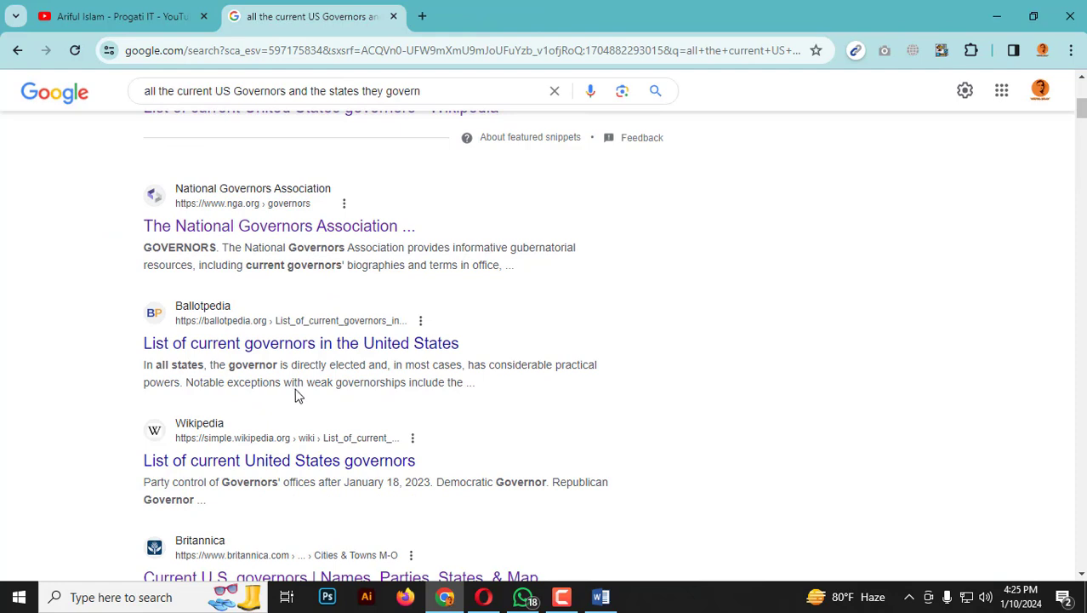
left_click(275, 227)
right_click(271, 232)
left_click(298, 237)
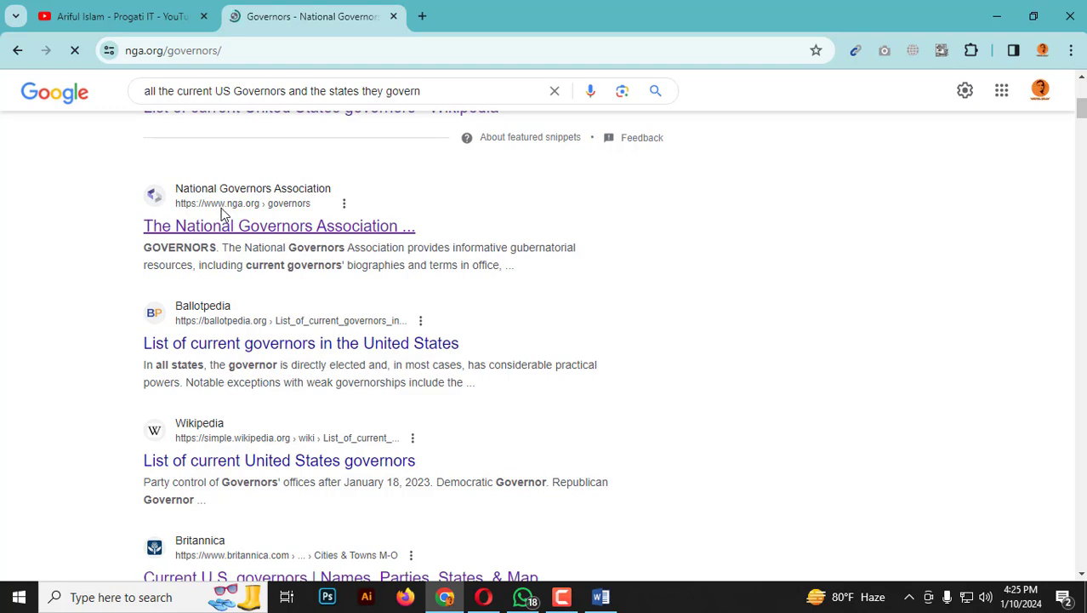
Browse the start of the National Governors Association list, check the Alaska governor's profile in a new tab, and close that tab.
scroll(429, 346, "down", 1)
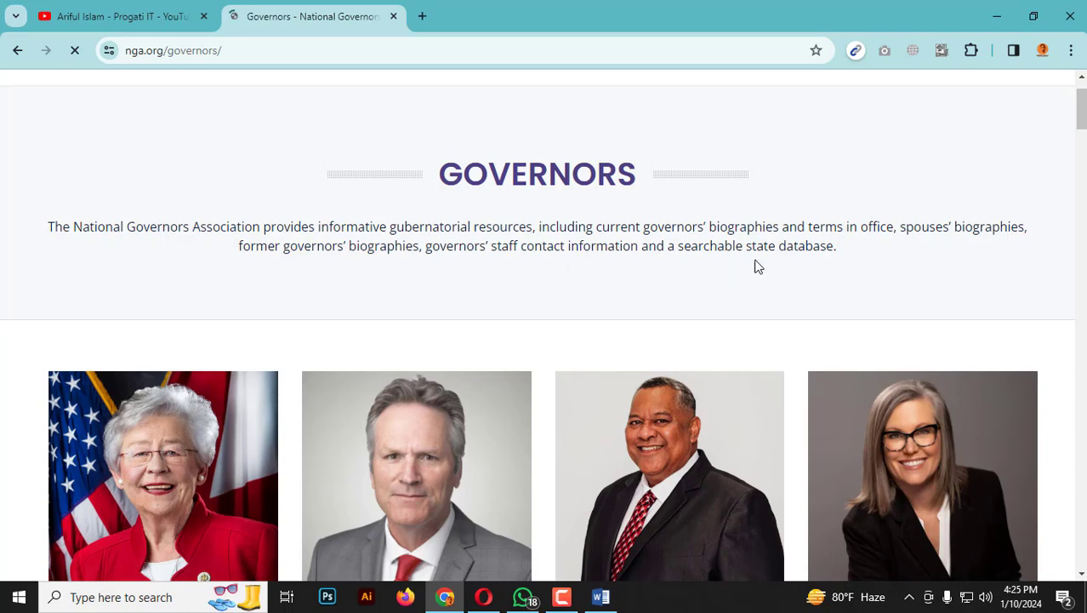
scroll(679, 318, "down", 3)
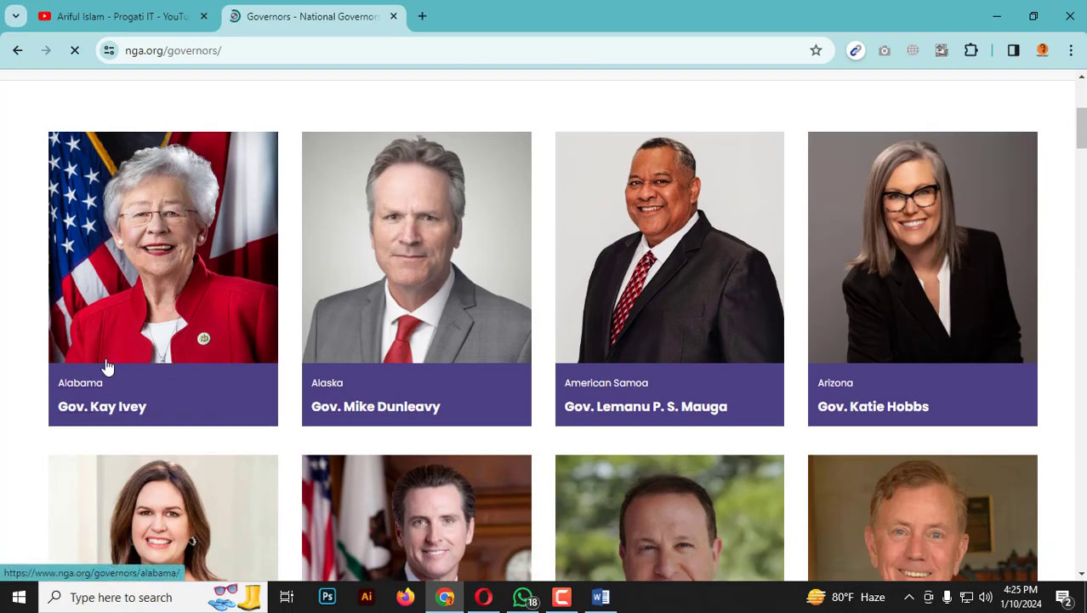
scroll(242, 369, "down", 1)
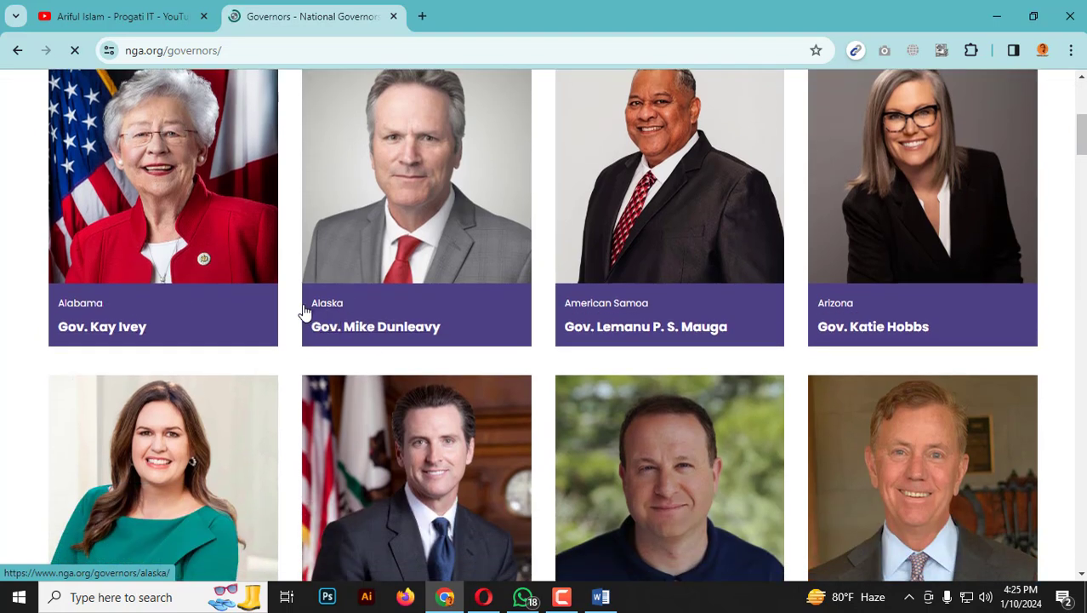
left_click(357, 337)
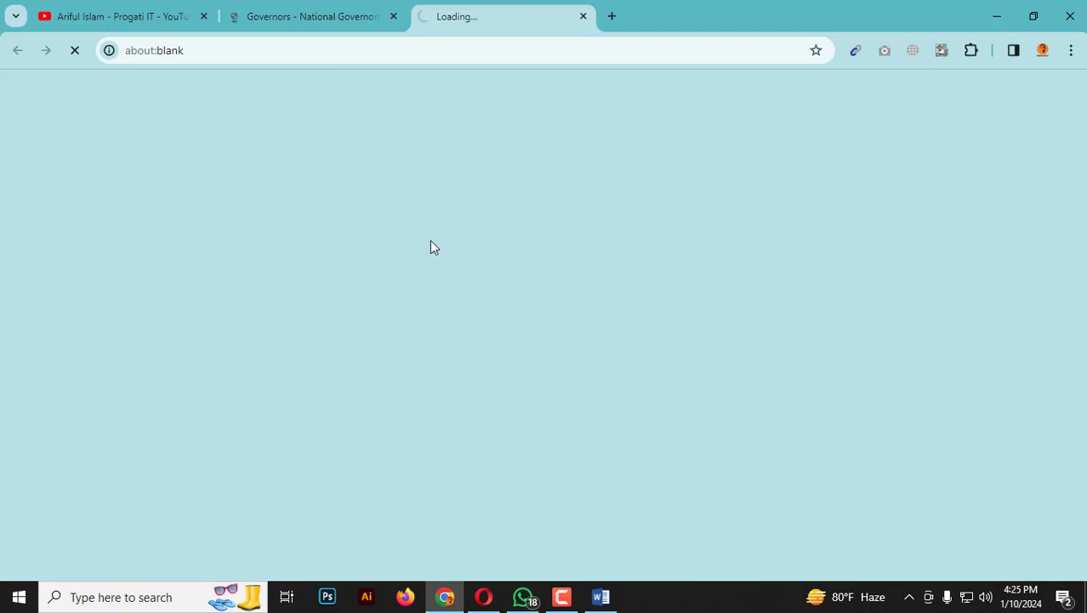
left_click(332, 12)
left_click(486, 11)
left_click(332, 8)
left_click(480, 12)
left_click(371, 6)
left_click(481, 12)
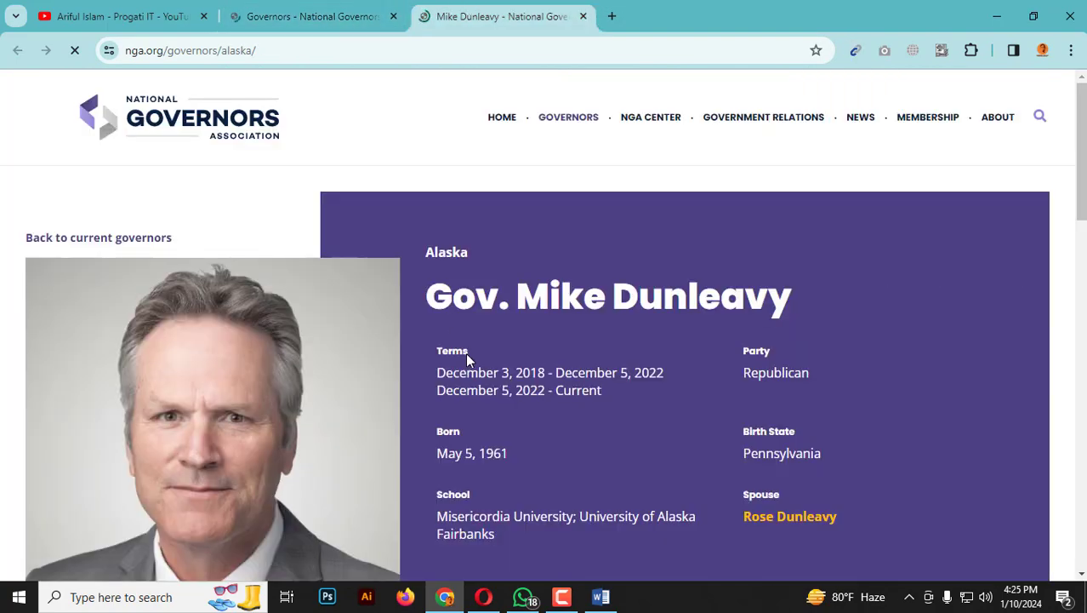
scroll(512, 344, "down", 2)
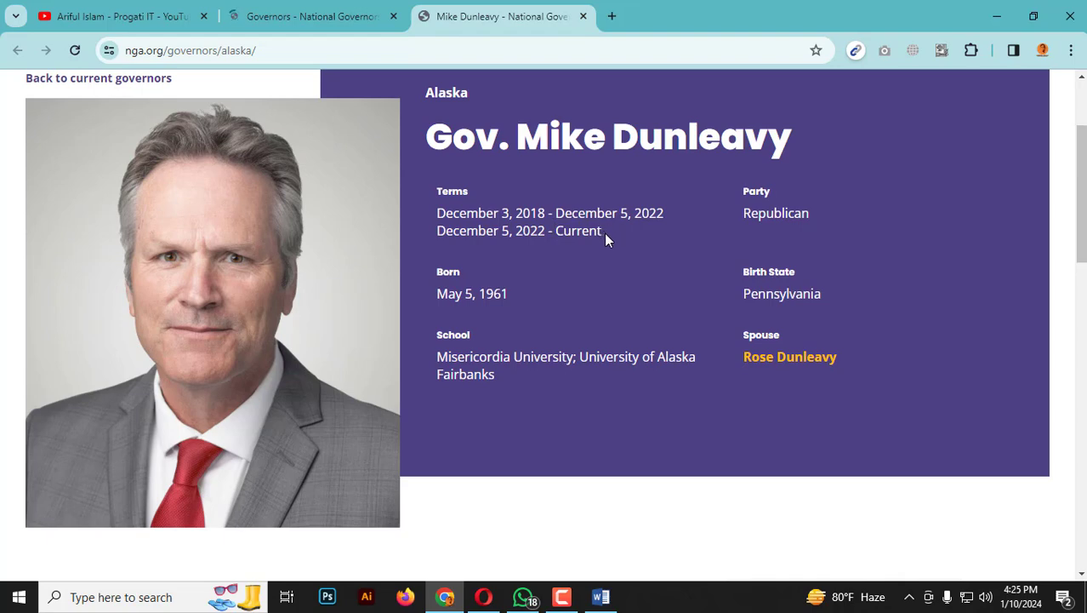
middle_click(477, 18)
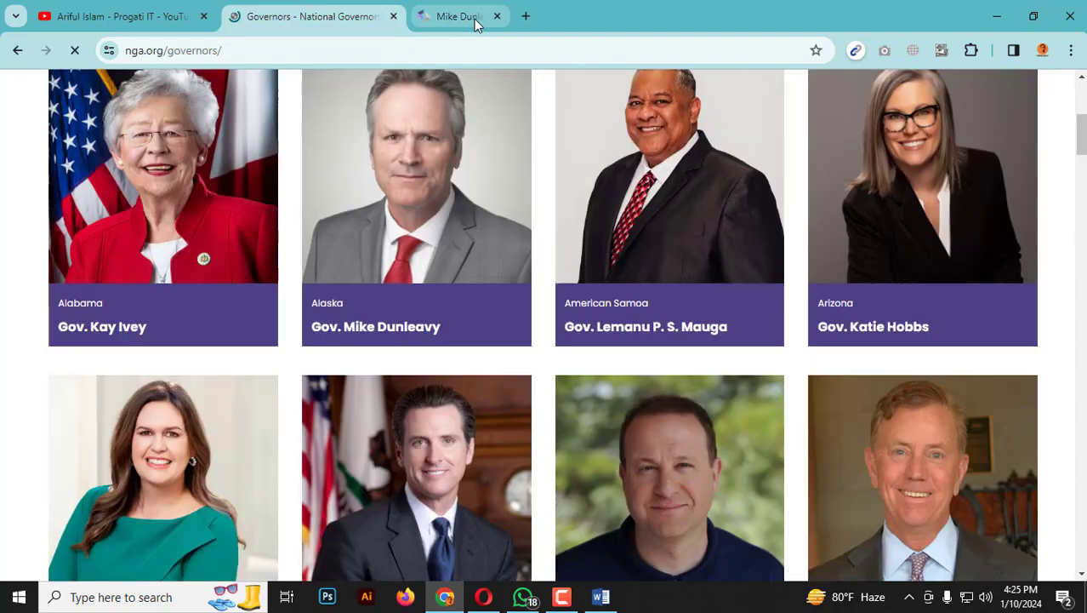
Check the profiles of the Colorado and Georgia governors in new tabs, closing each one to return to the governors list.
scroll(519, 385, "down", 6)
left_click(653, 334)
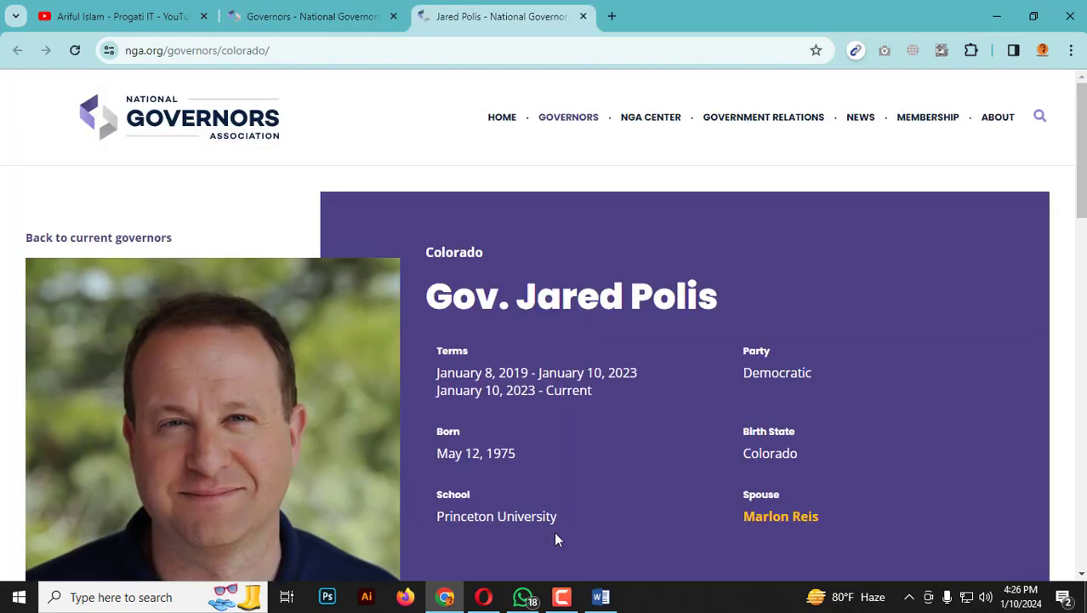
middle_click(453, 7)
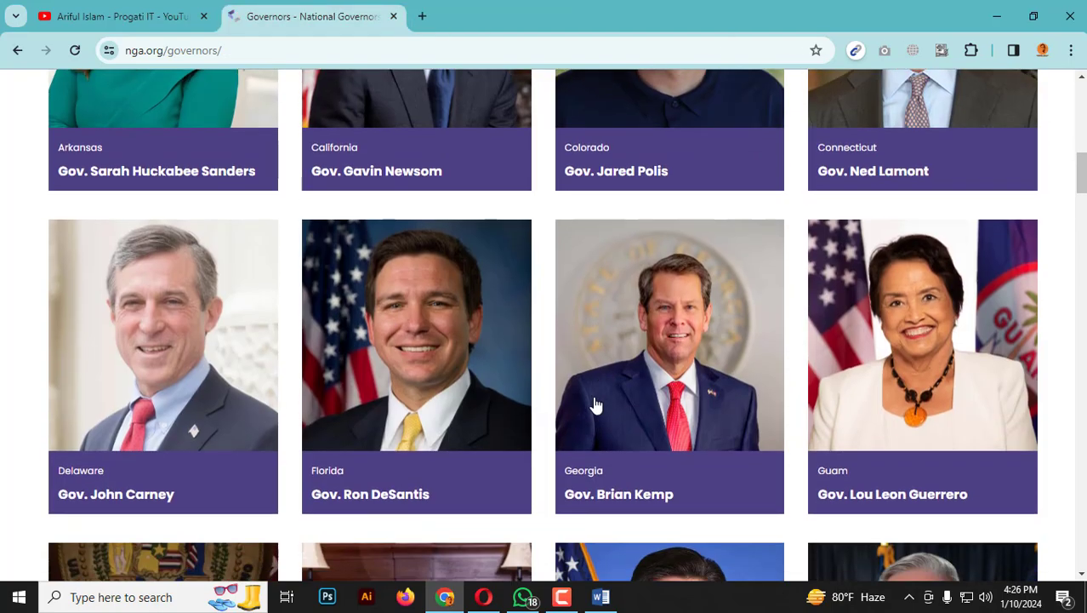
scroll(600, 391, "down", 4)
left_click(609, 190)
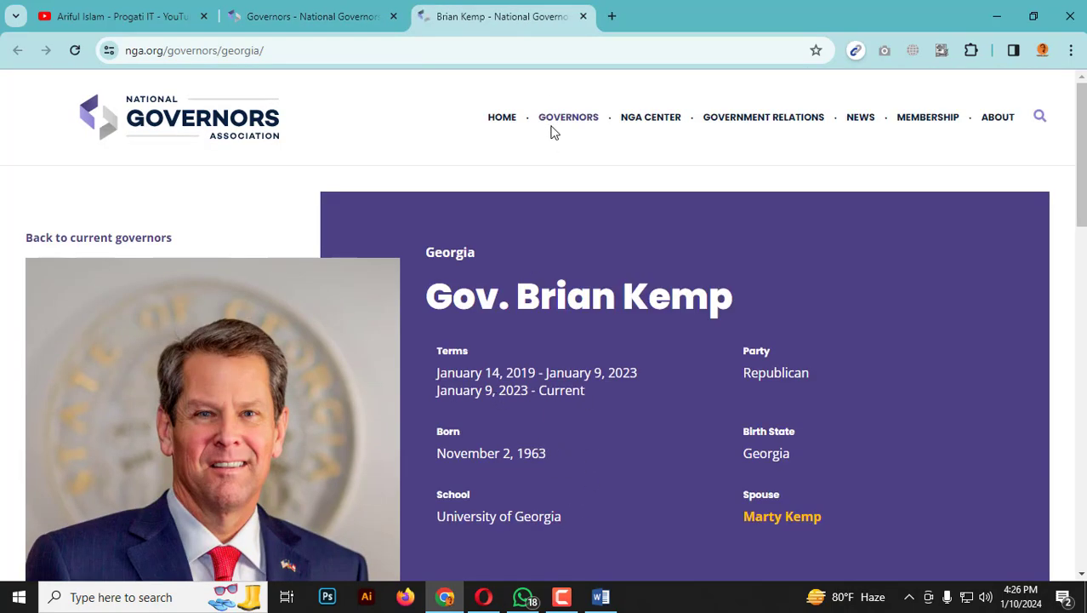
middle_click(536, 12)
Look through the full governors list from Alabama to Wyoming, checking the state and governor name on each card.
scroll(350, 272, "up", 8)
scroll(347, 287, "up", 5)
scroll(340, 316, "down", 3)
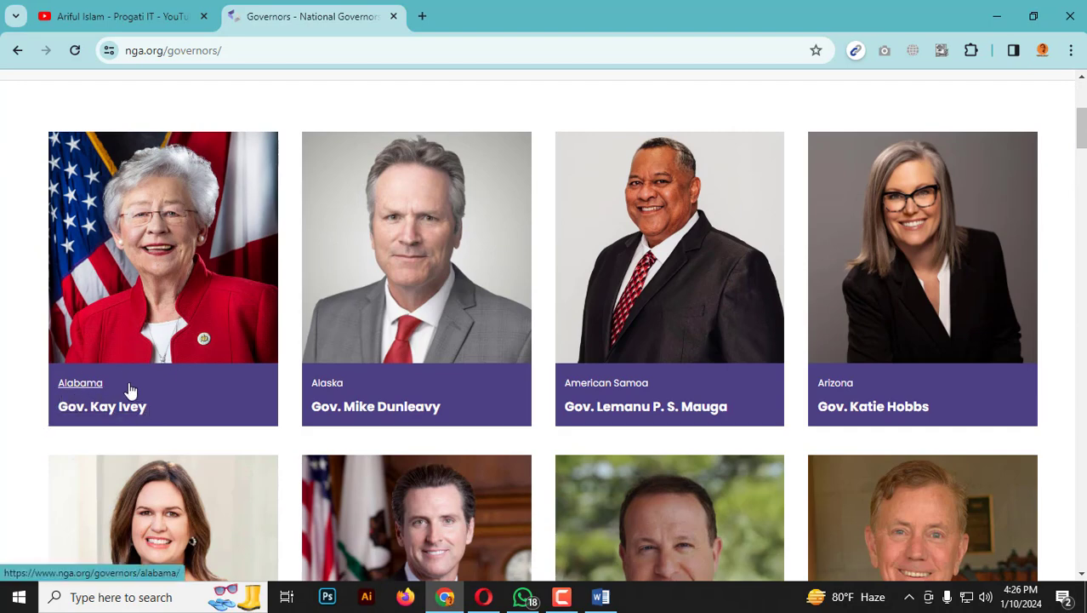
scroll(342, 397, "down", 2)
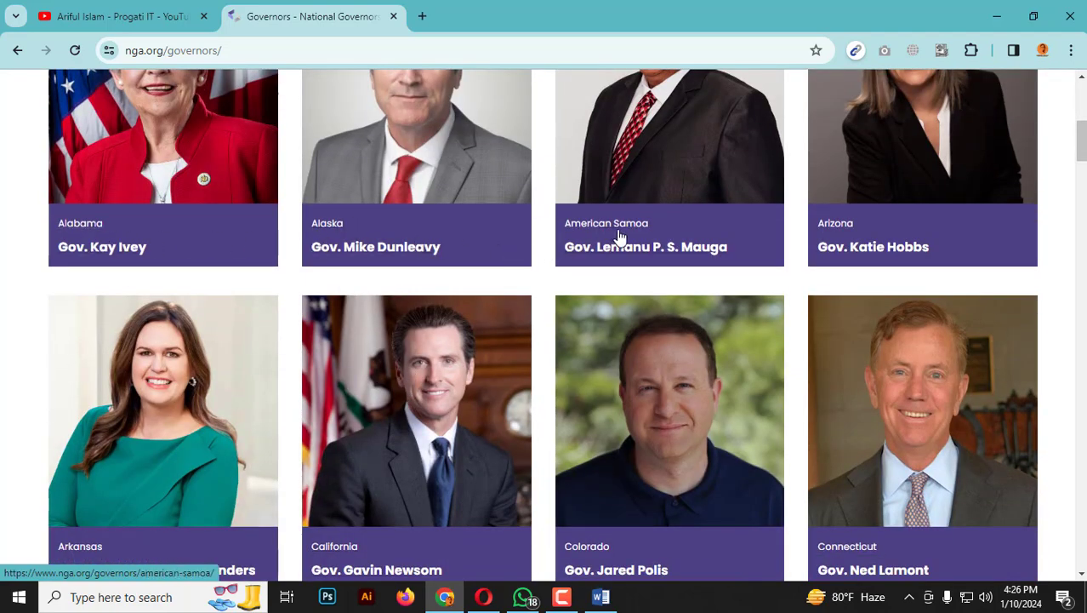
scroll(800, 288, "down", 9)
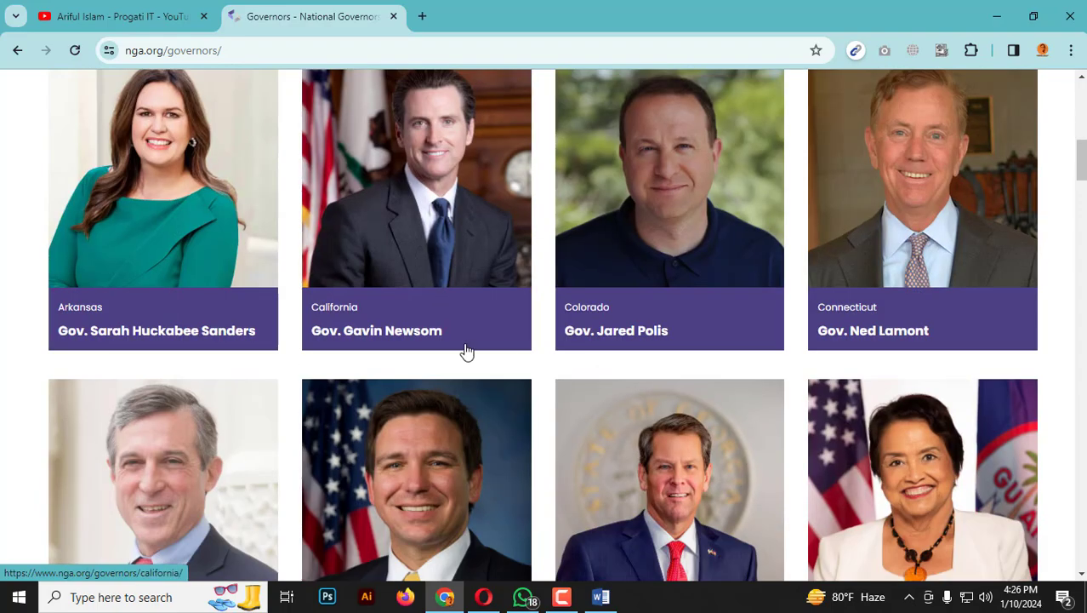
scroll(1036, 346, "down", 3)
left_click_drag(1081, 218, 1062, 531)
scroll(595, 393, "up", 4)
scroll(589, 387, "up", 6)
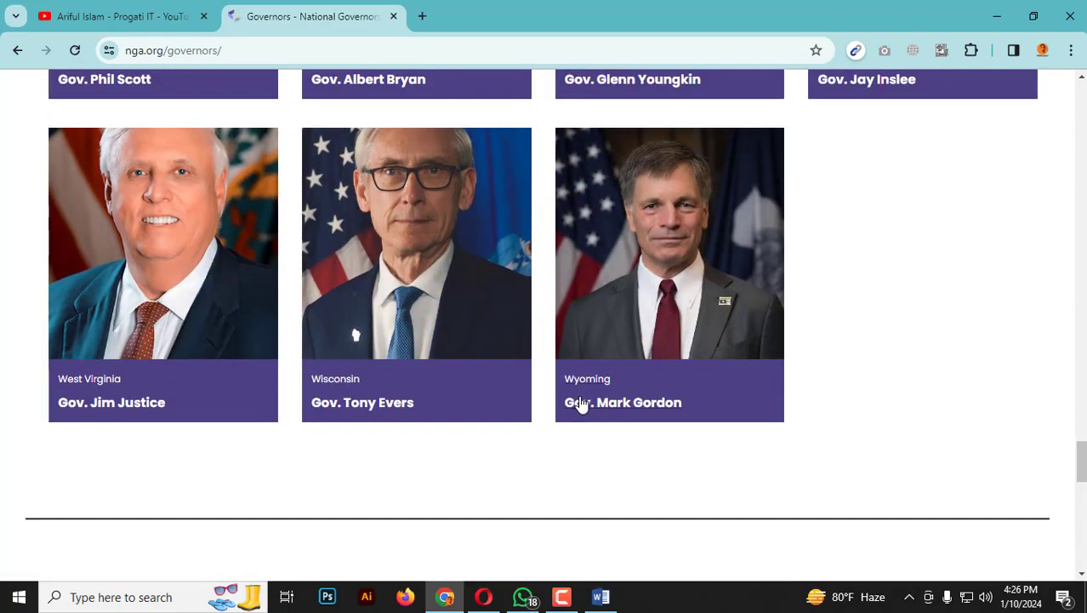
scroll(374, 393, "up", 2)
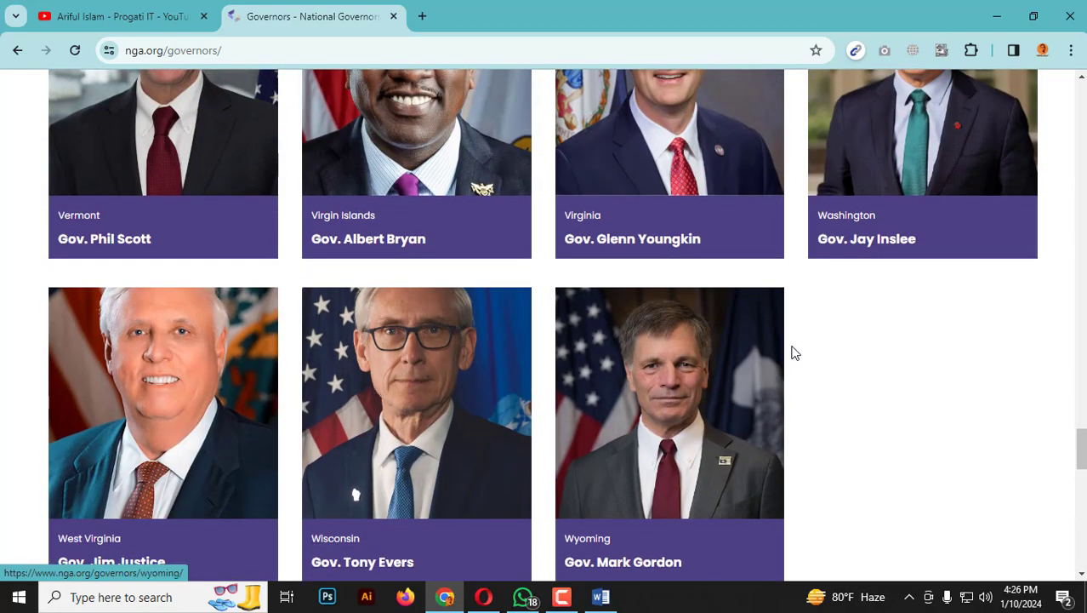
scroll(549, 358, "down", 3)
scroll(553, 362, "up", 10)
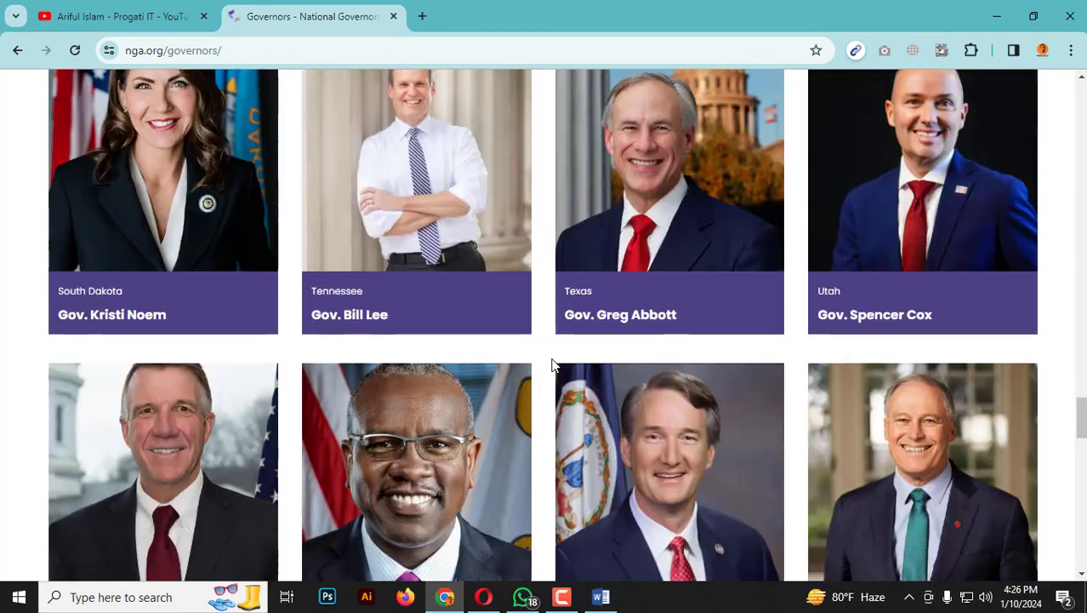
scroll(553, 387, "up", 20)
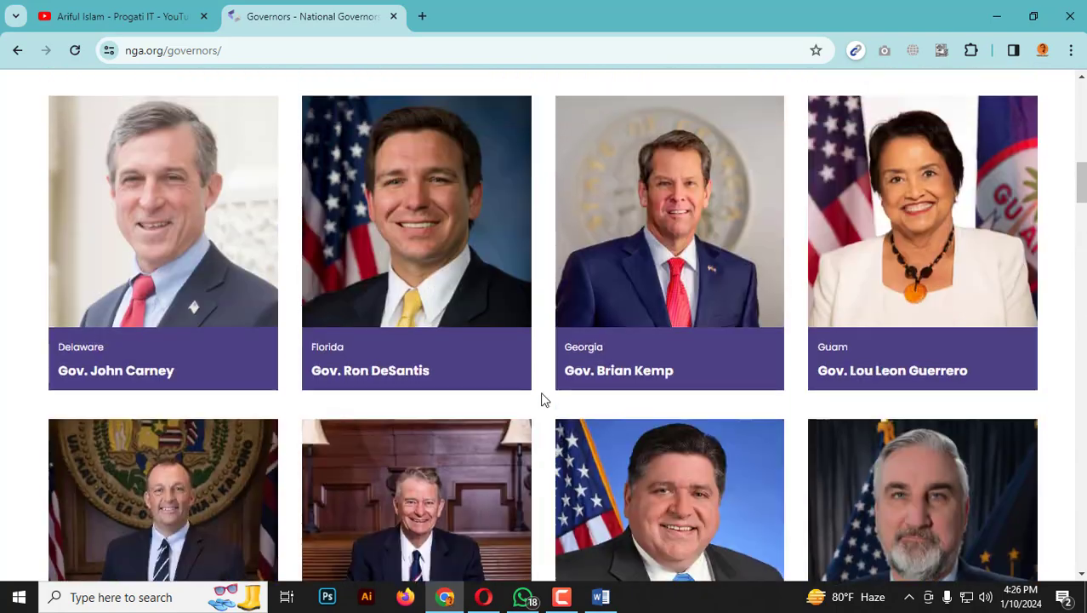
scroll(546, 400, "up", 3)
scroll(510, 402, "down", 4)
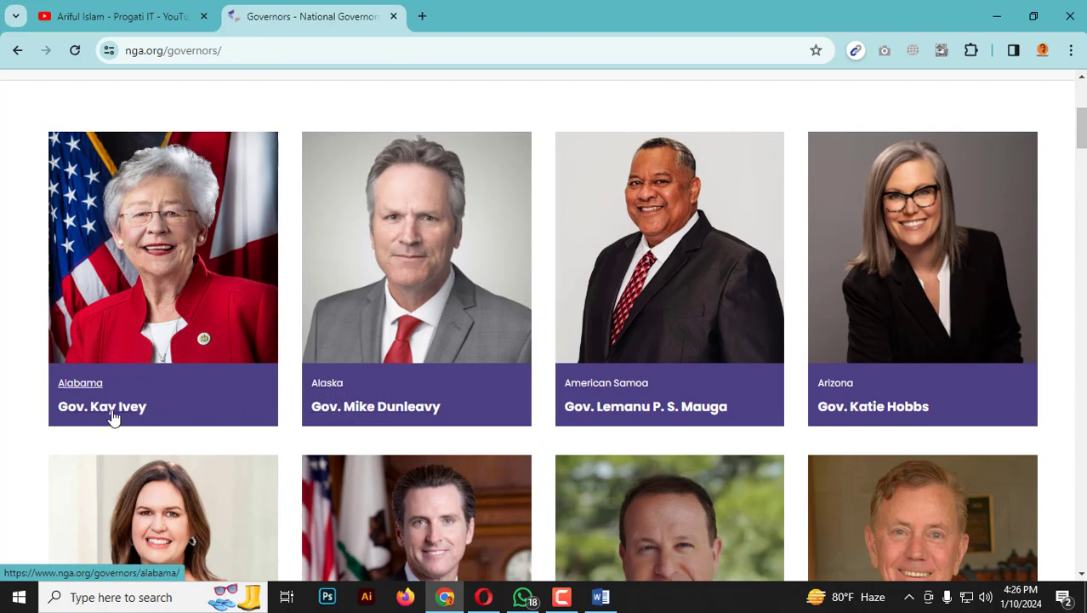
Find the Instant Data Scraper extension in the Chrome Web Store from a new tab and add it to Chrome.
left_click(421, 18)
type("instantd")
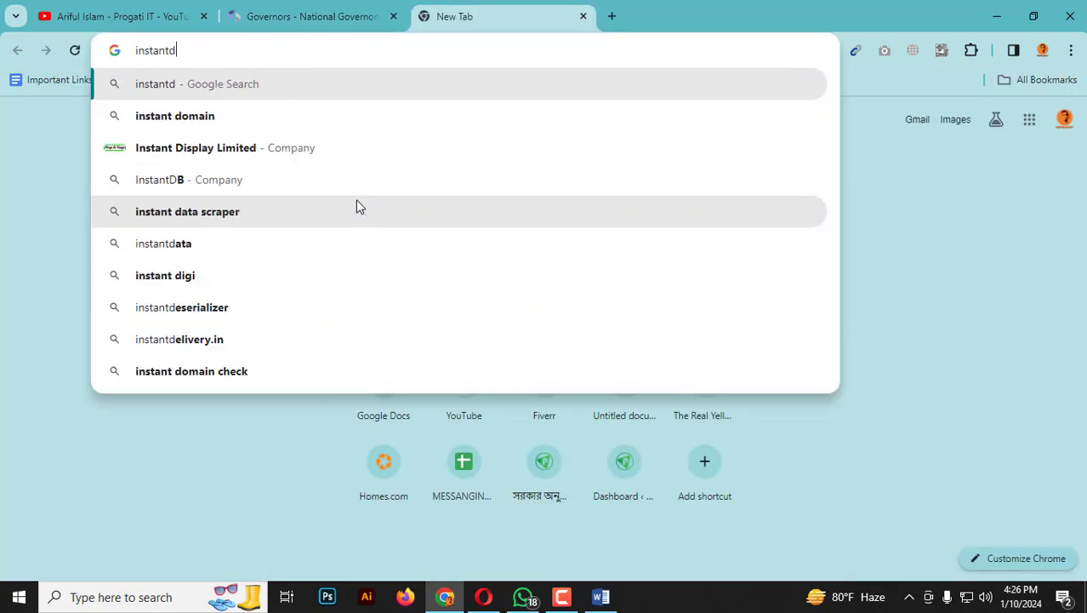
key("BackSpace")
type("data s")
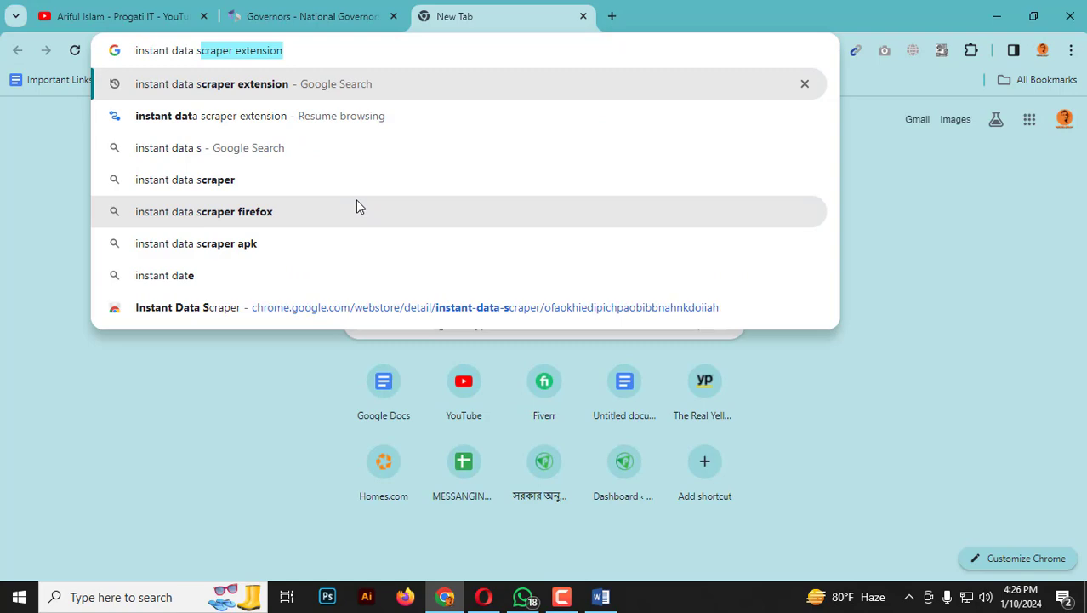
key("Return")
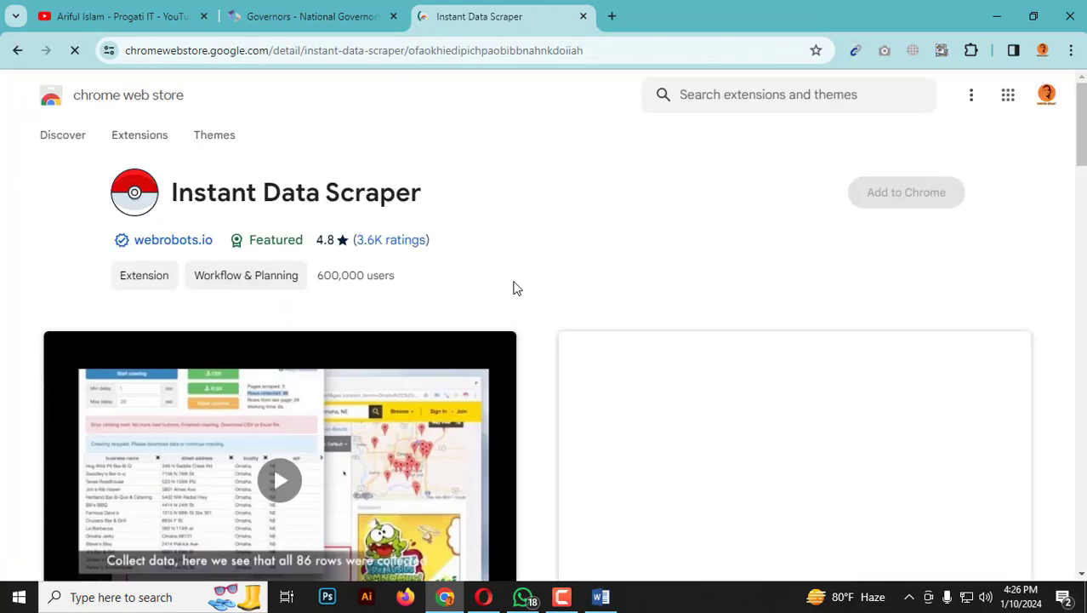
left_click(912, 194)
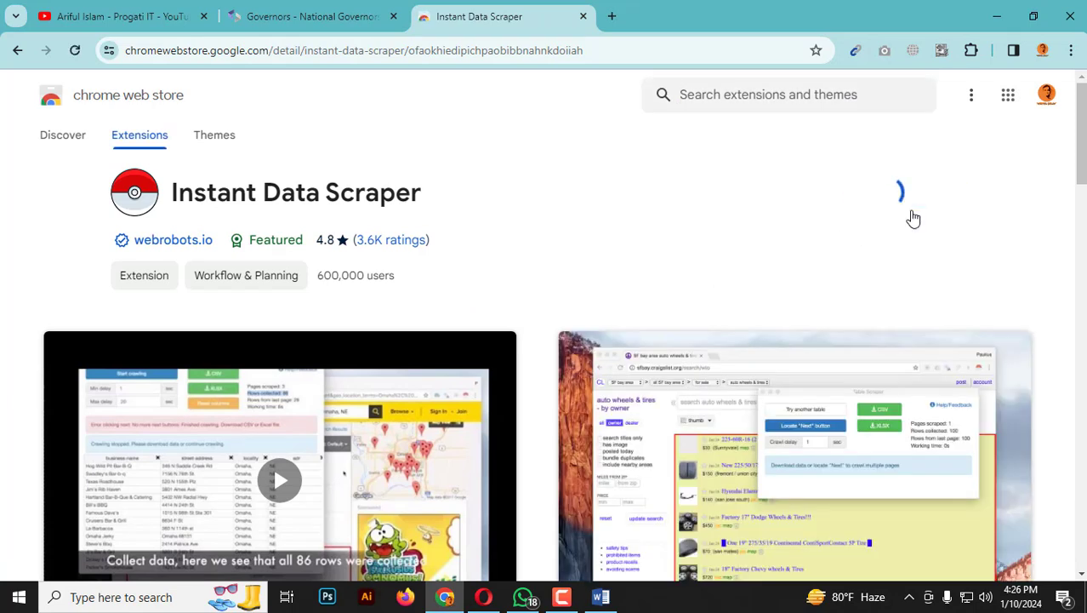
left_click(596, 201)
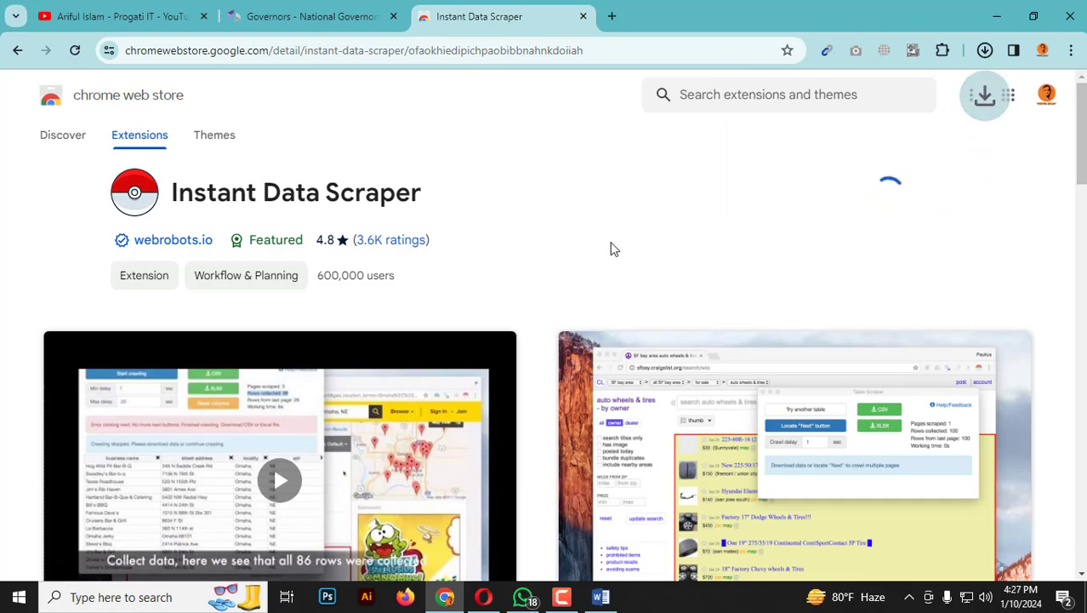
Switch to WhatsApp, read the latest messages in the task chat, and return to Chrome.
left_click(523, 597)
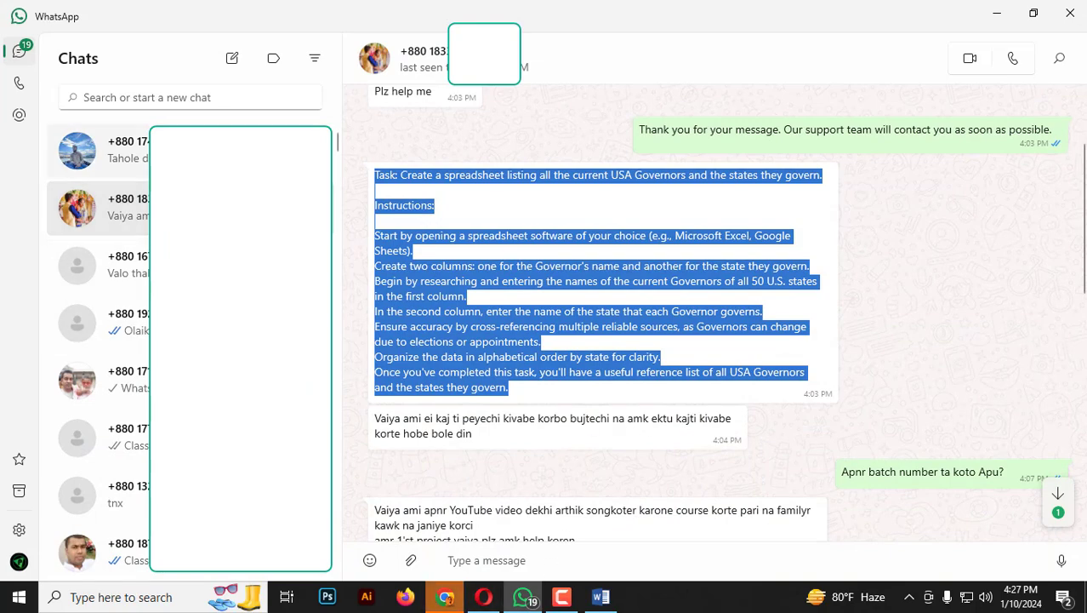
left_click(573, 437)
scroll(595, 477, "down", 5)
scroll(593, 473, "down", 4)
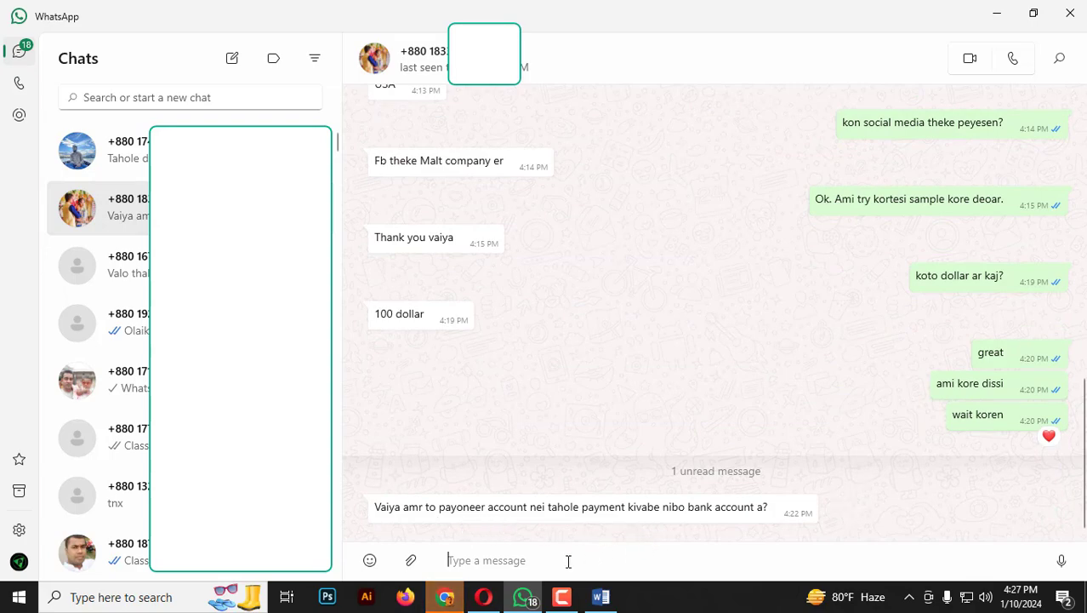
left_click(445, 598)
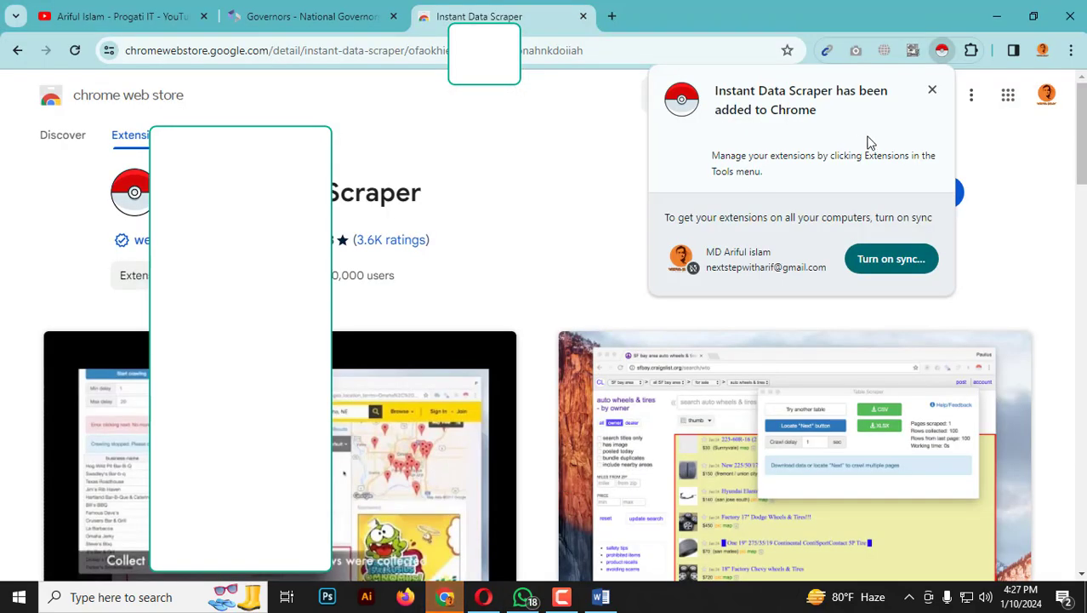
Pin the Instant Data Scraper extension for quick access and close its Chrome Web Store tab.
left_click(933, 91)
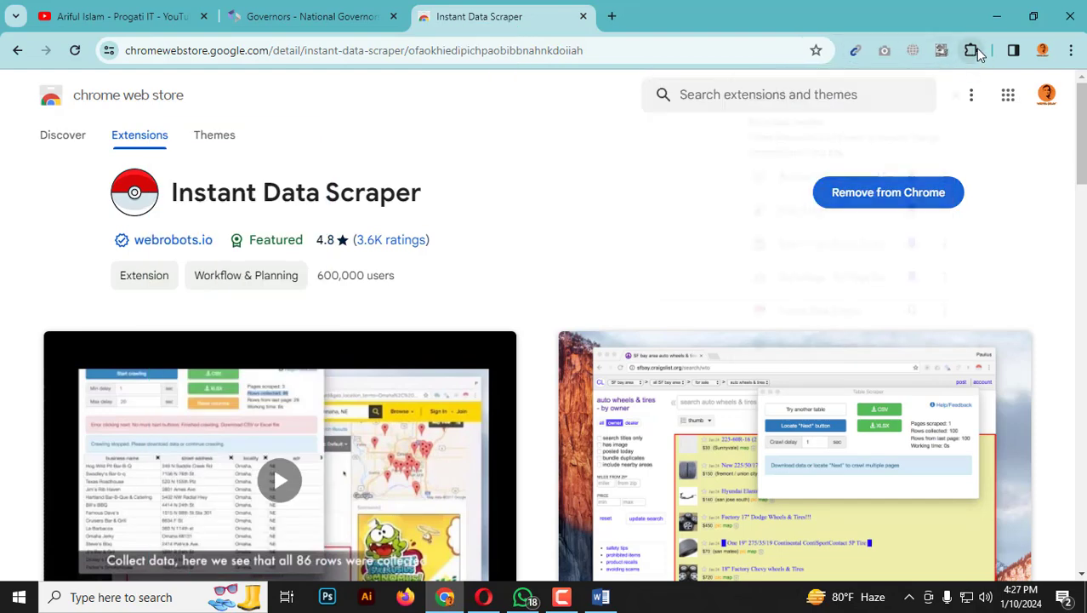
left_click(974, 50)
left_click(915, 315)
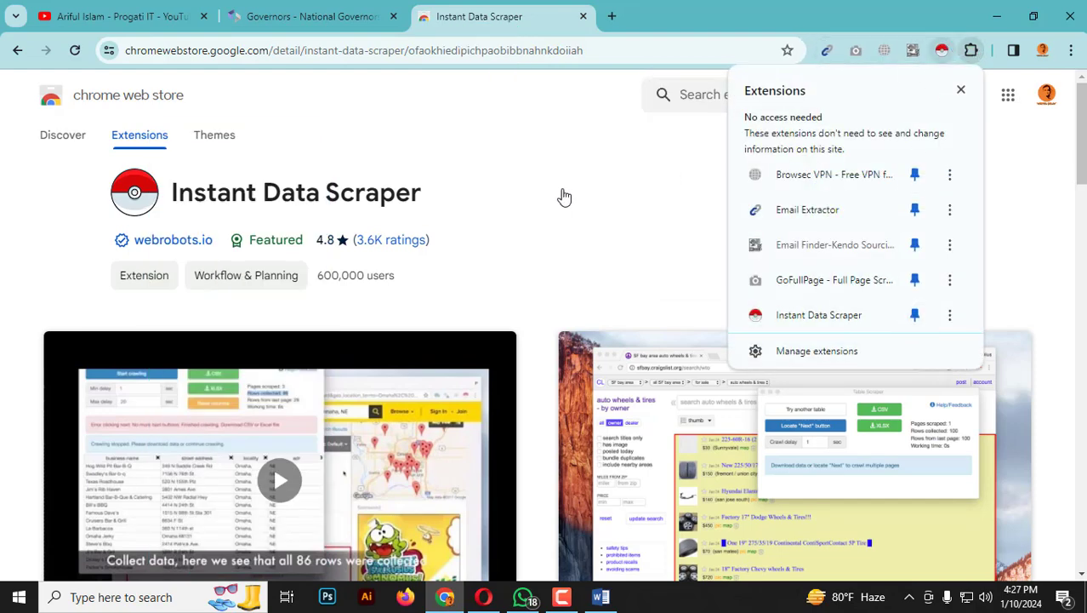
left_click(575, 196)
left_click(584, 16)
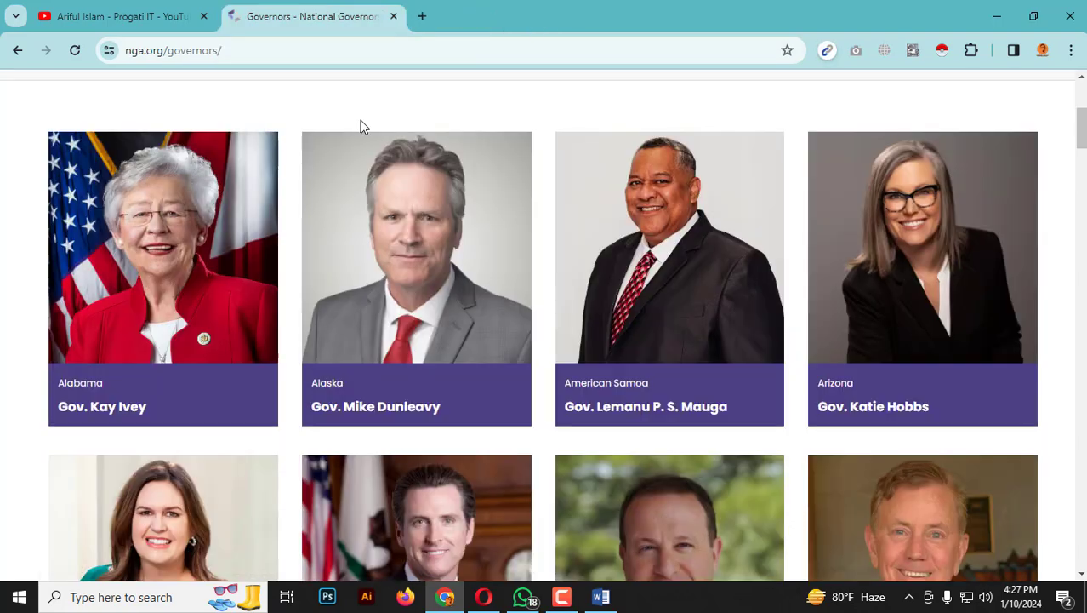
Reload the nga.org governors page, run Instant Data Scraper on it, and export the scraped table as XLSX.
left_click(75, 50)
left_click(944, 50)
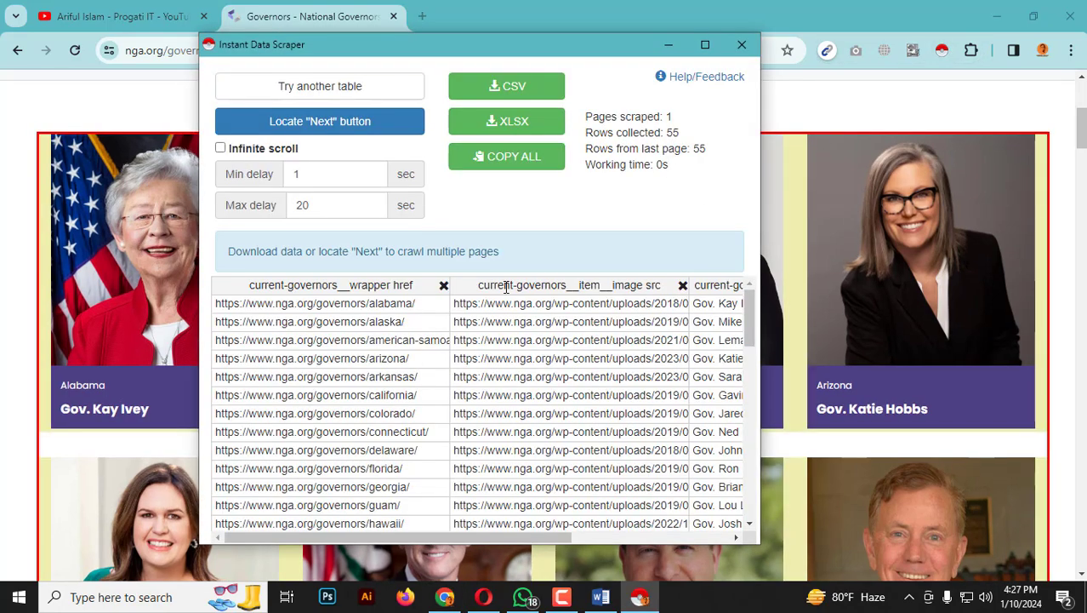
left_click(514, 124)
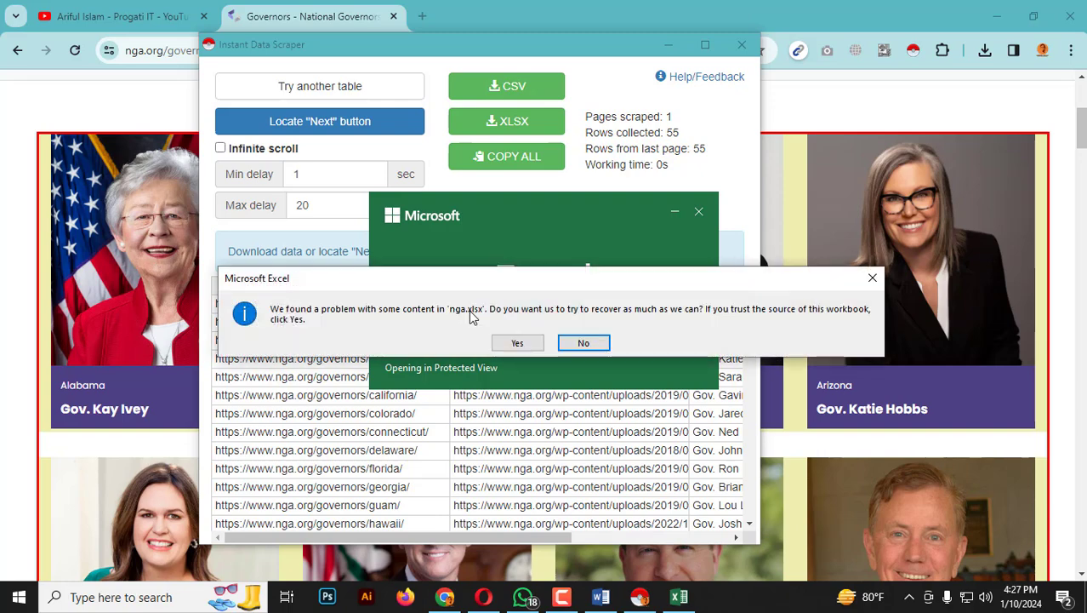
Recover the exported nga.xlsx workbook in Excel, enable editing in the maximized window, and dismiss the repair report.
left_click(524, 344)
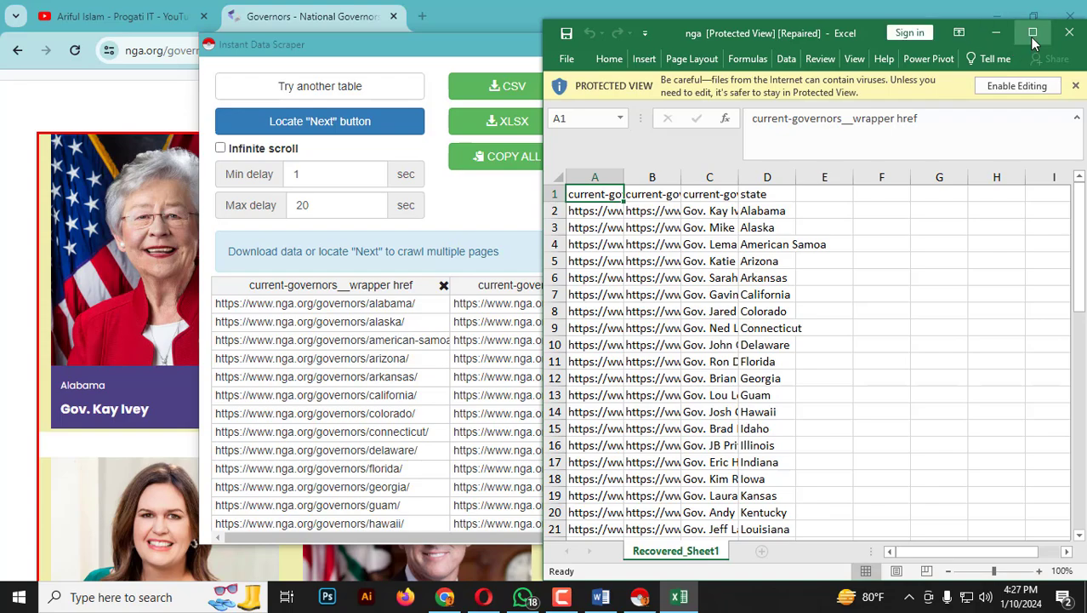
left_click(1034, 36)
left_click(662, 65)
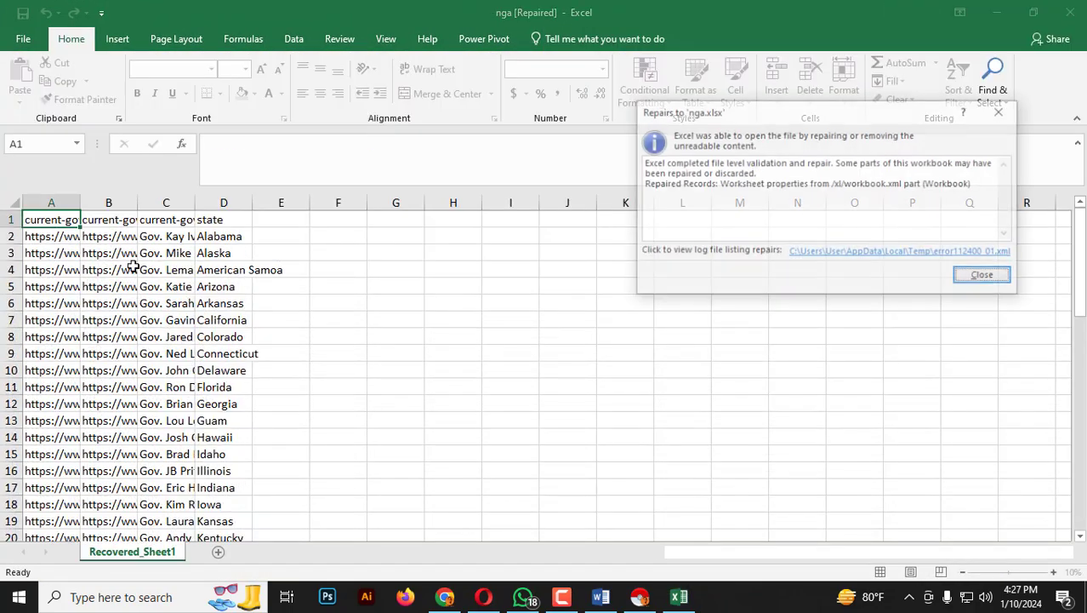
left_click(132, 266)
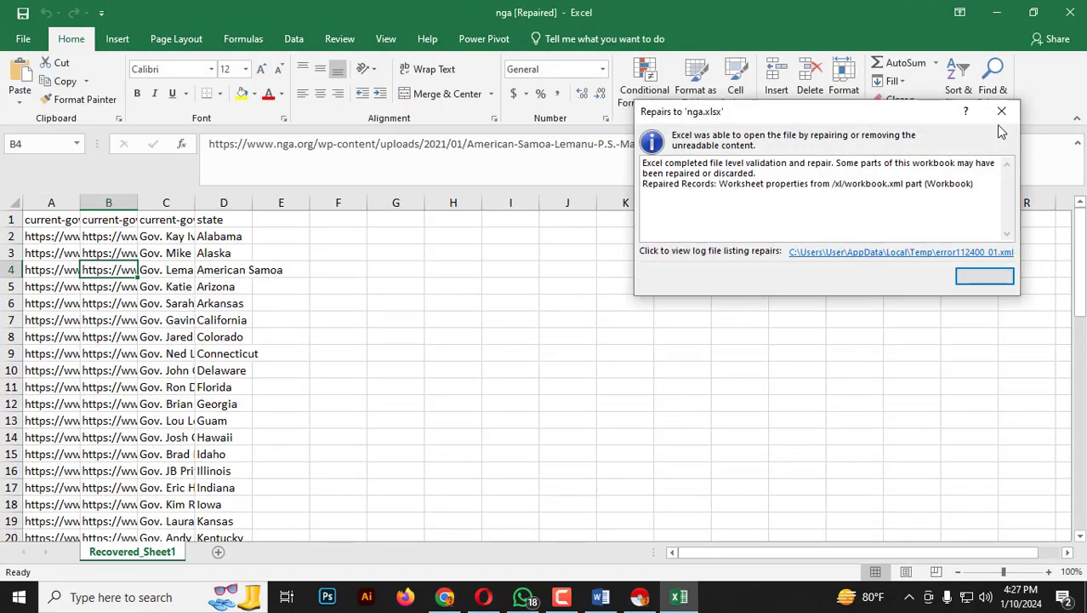
left_click(997, 112)
left_click(240, 286)
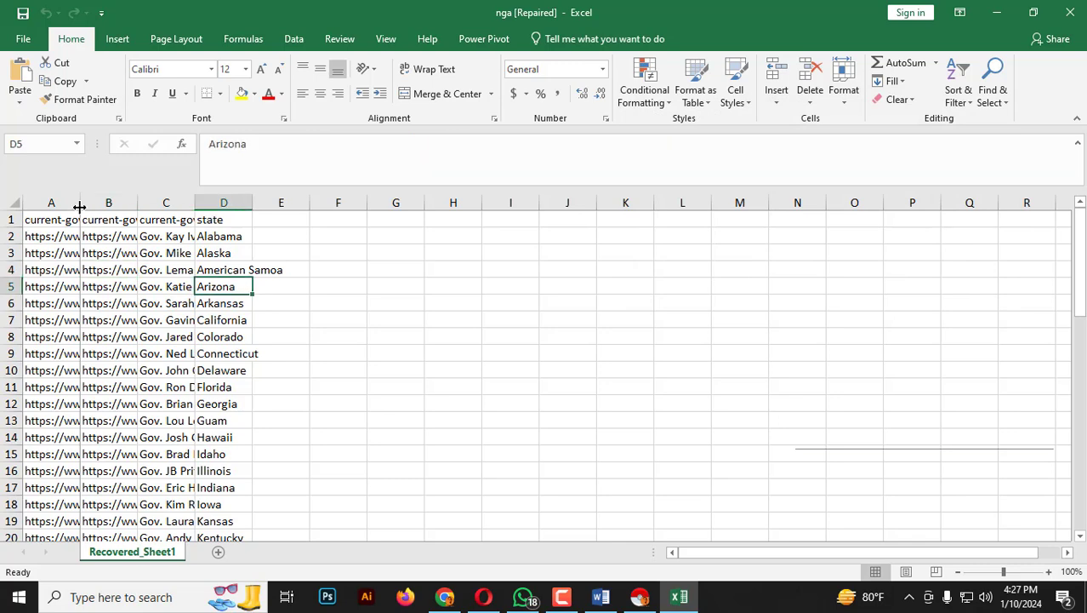
Auto-fit the widths of columns A and B so their full URLs are readable.
double_click(81, 202)
left_click_drag(161, 253, 162, 337)
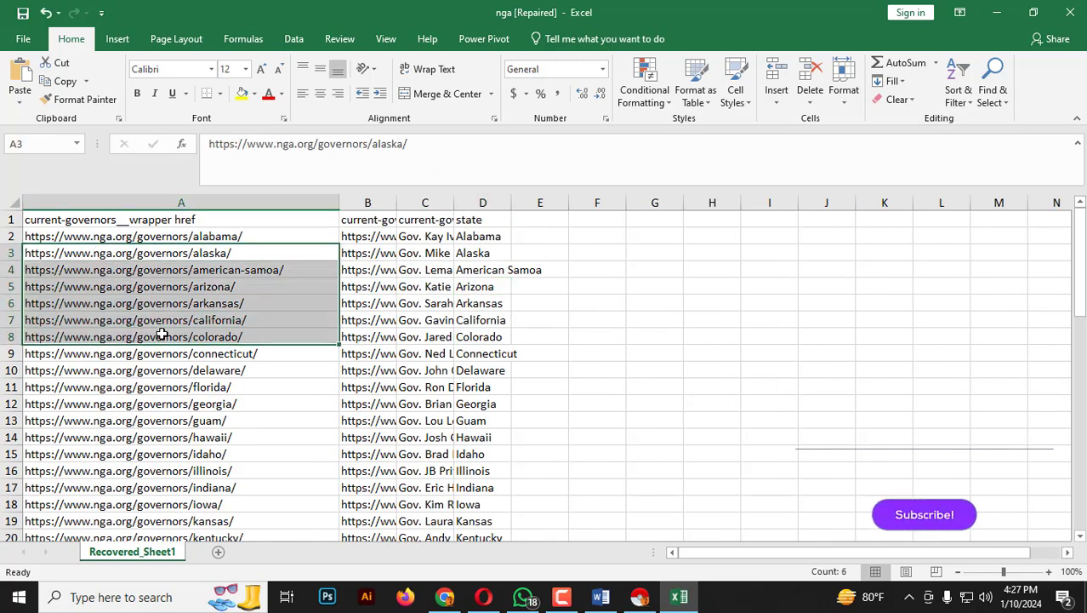
left_click(177, 234)
double_click(400, 202)
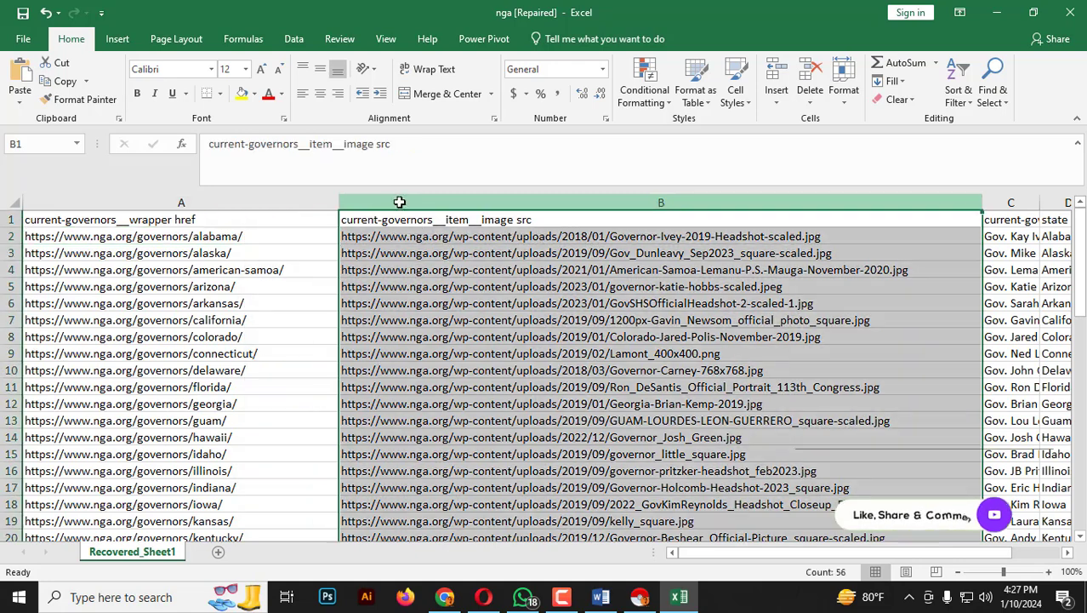
left_click(553, 240)
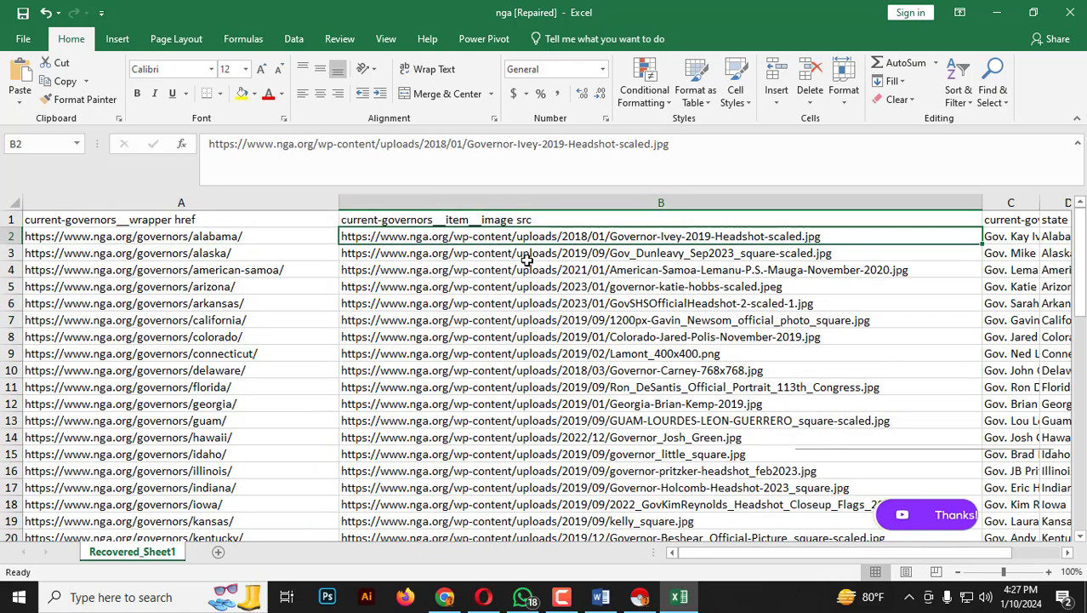
Delete the image source column (column B) from the scraped table.
left_click(540, 198)
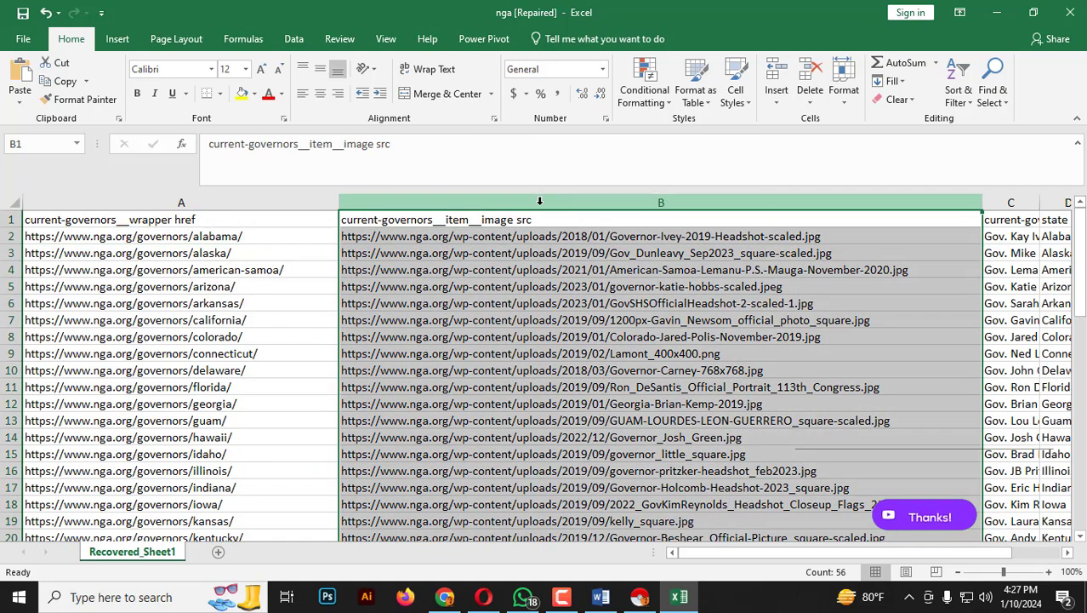
right_click(540, 198)
left_click(580, 325)
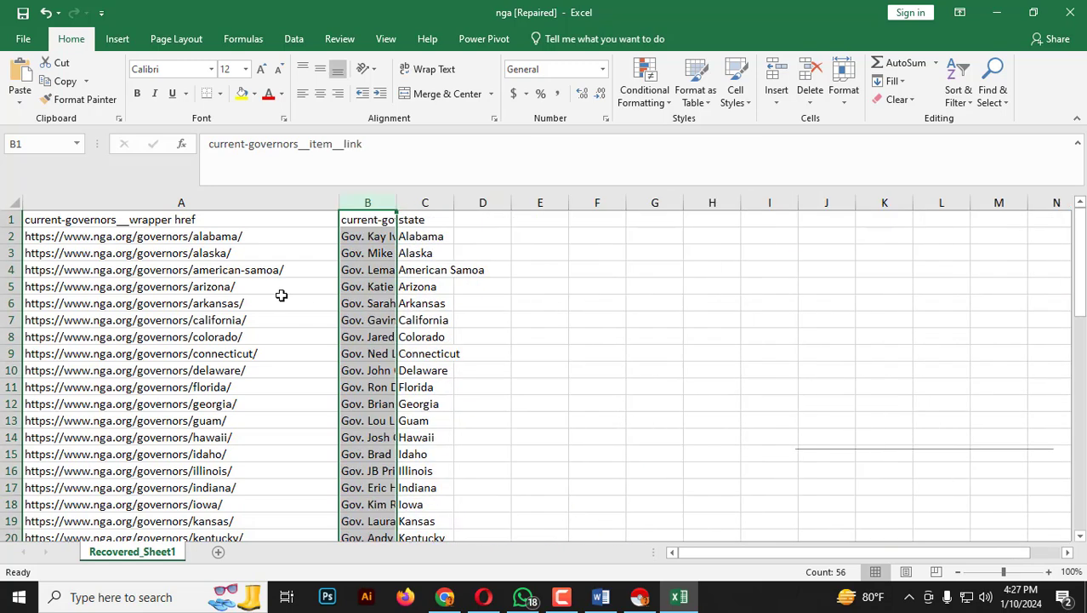
Auto-fit the governor name column and check the first names against their states.
double_click(397, 202)
left_click(453, 239)
left_click_drag(453, 239, 476, 387)
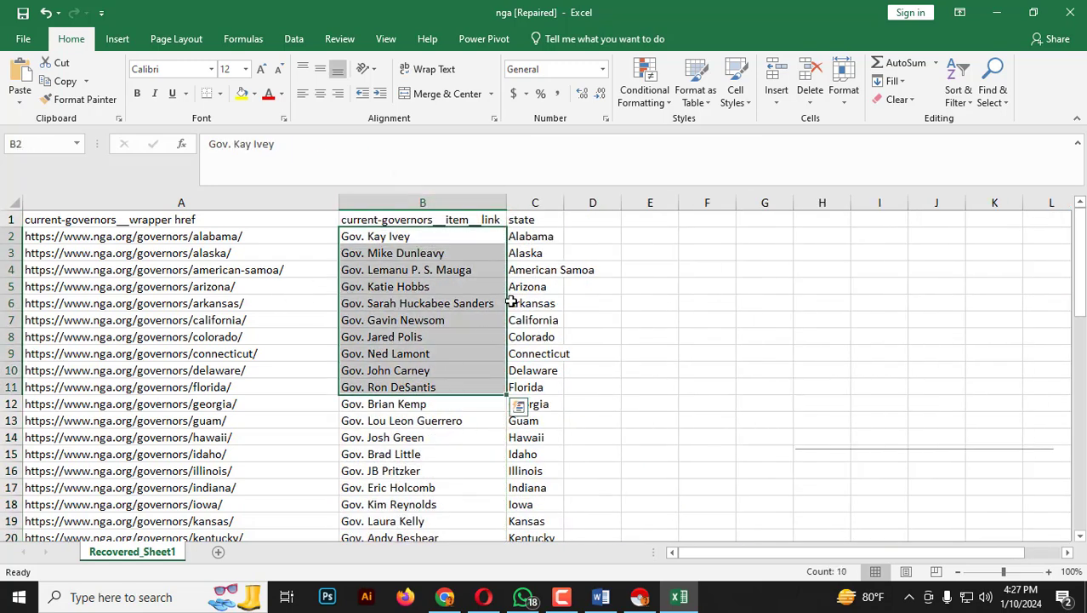
left_click_drag(534, 236, 527, 387)
left_click(532, 224)
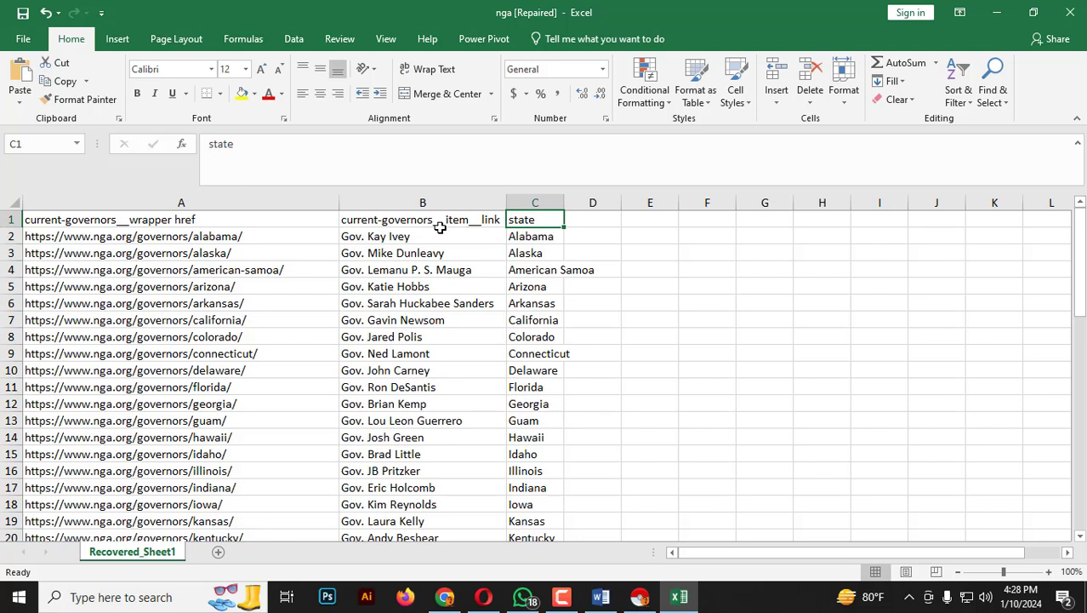
Replace the header in B1 with the copied text "all the current USA Governors and the states they govern".
left_click(417, 217)
double_click(420, 221)
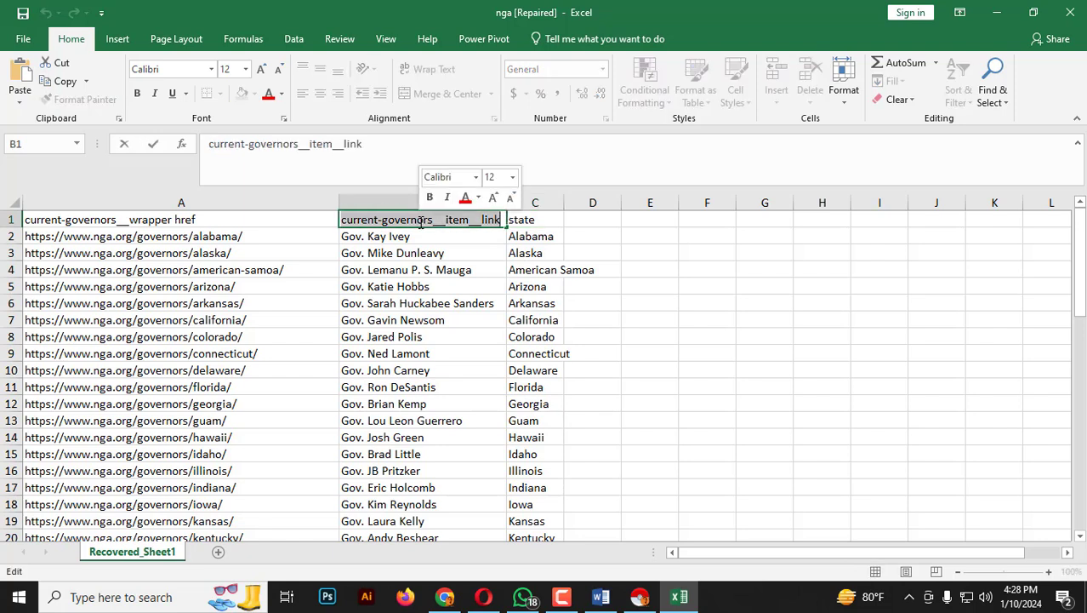
type("Governa")
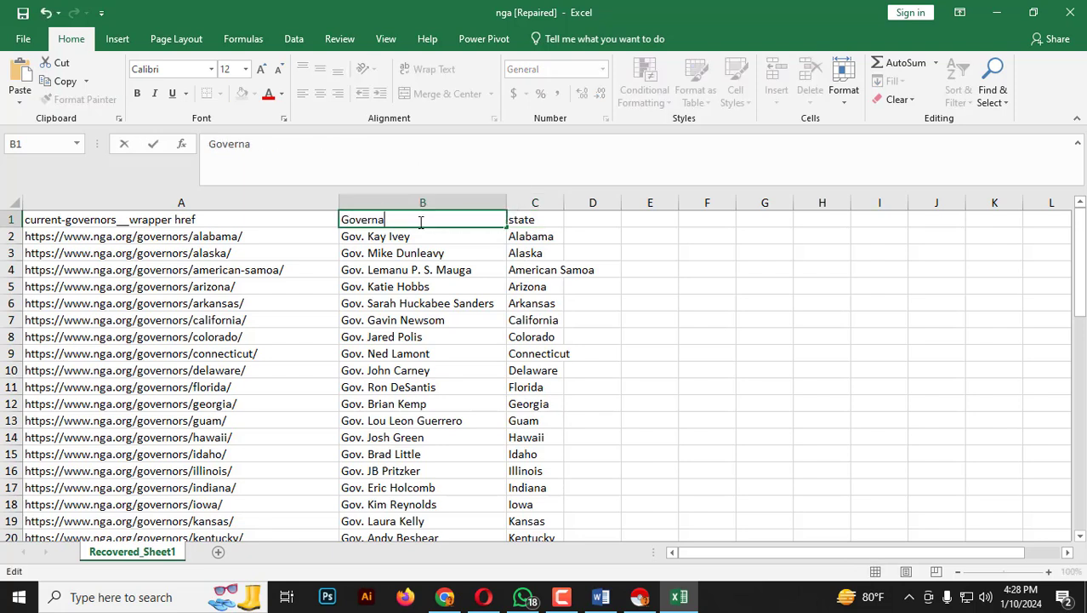
key("BackSpace")
key("BackSpace")
key("BackSpace")
key("BackSpace")
type("all the current USA Governors and the states they govern")
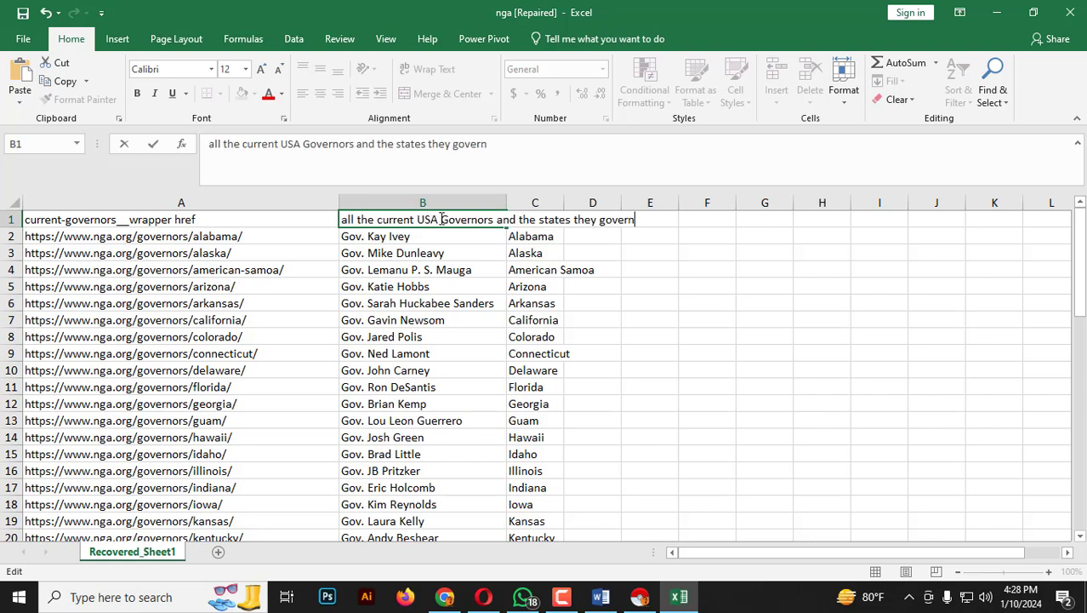
Trim the B1 header text down to "current USA Governors".
left_click_drag(440, 219, 326, 220)
left_click(390, 220)
key("BackSpace")
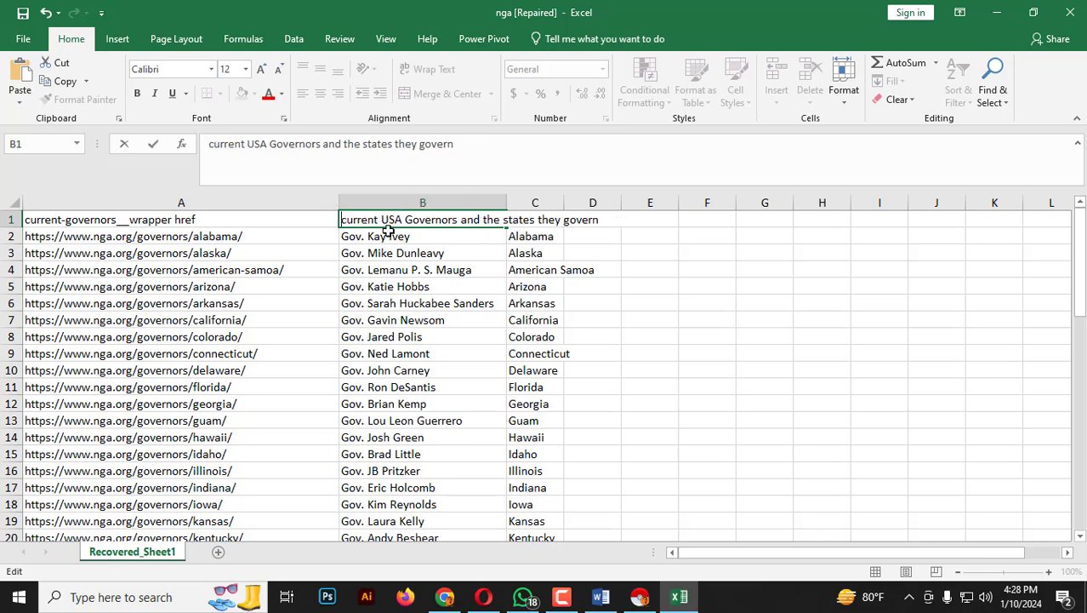
left_click_drag(461, 219, 621, 219)
key("BackSpace")
left_click(466, 274)
Change the C1 header to "State" and capitalize the B1 header as "Current USA Governors".
left_click(532, 222)
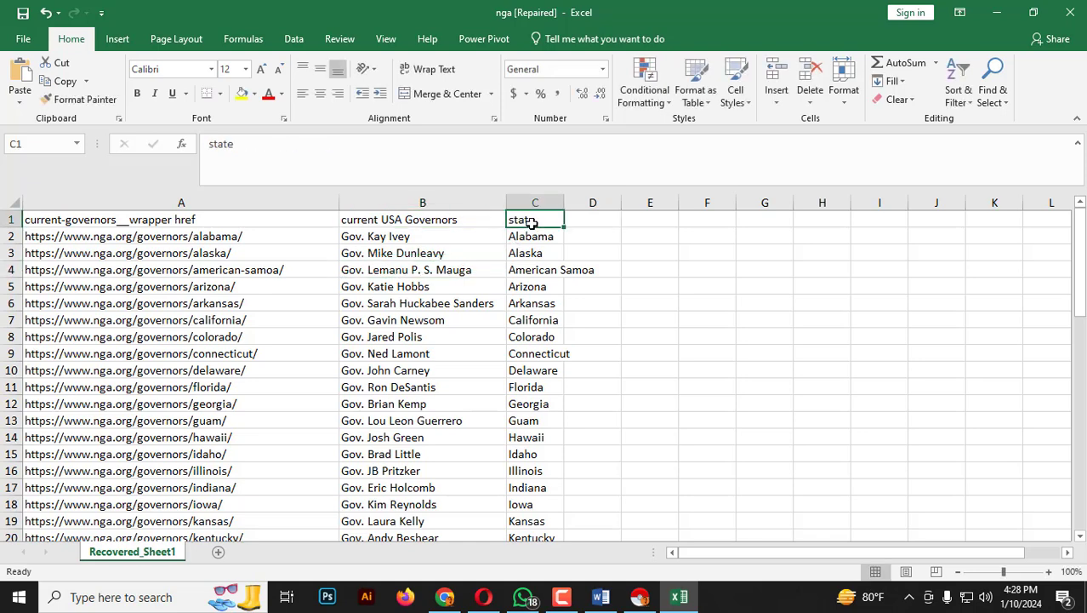
type("Sta")
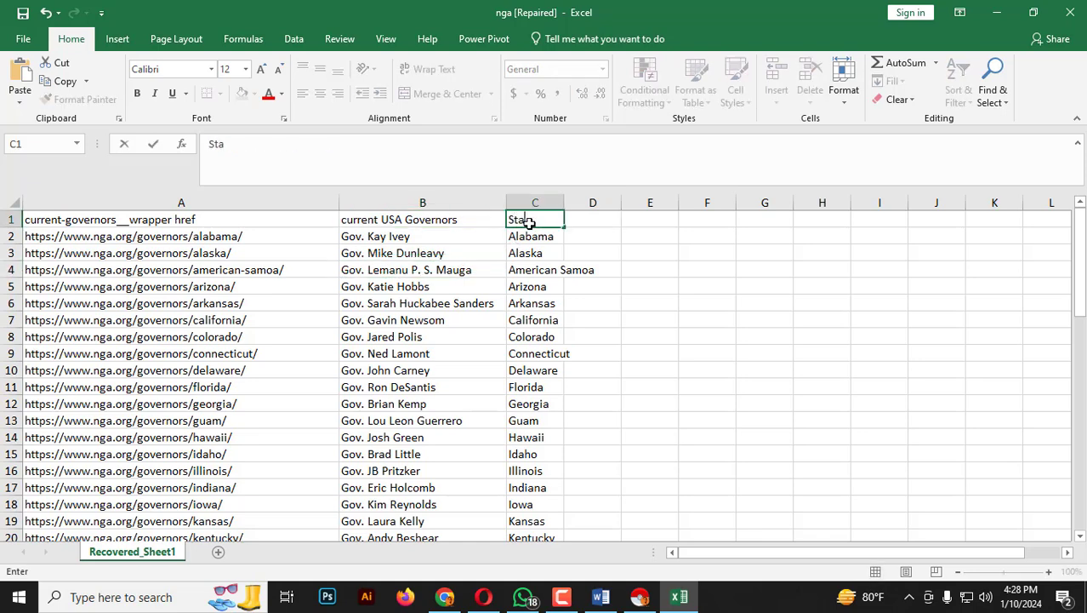
left_click(374, 220)
double_click(364, 219)
left_click(344, 220)
left_click_drag(343, 219, 349, 220)
type("C")
left_click(373, 251)
Move the profile URL column from A to D and delete the emptied column A.
left_click(236, 211)
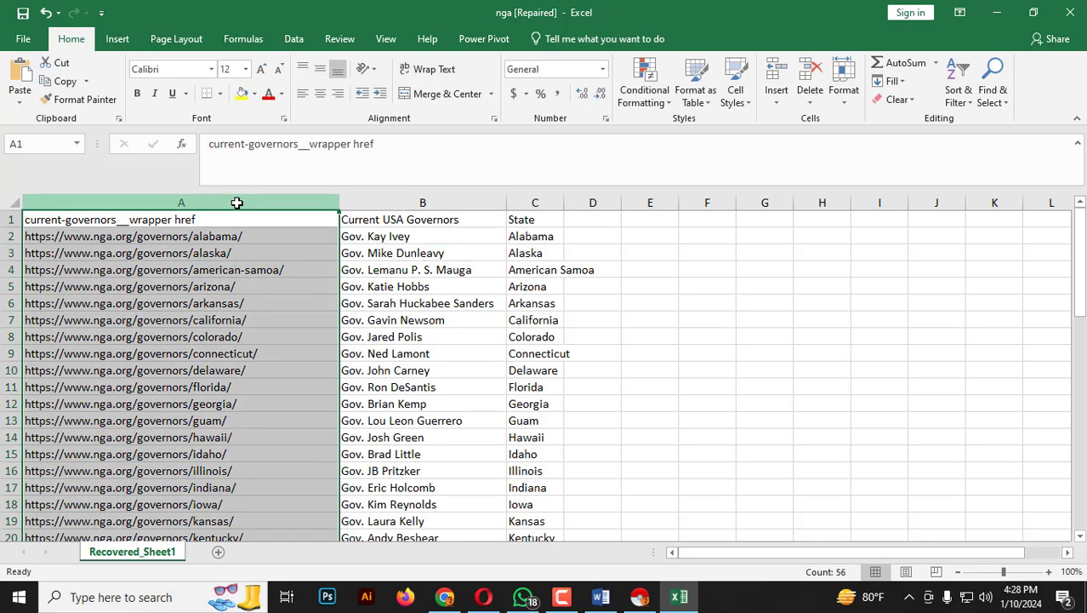
key("ctrl+c")
left_click(596, 203)
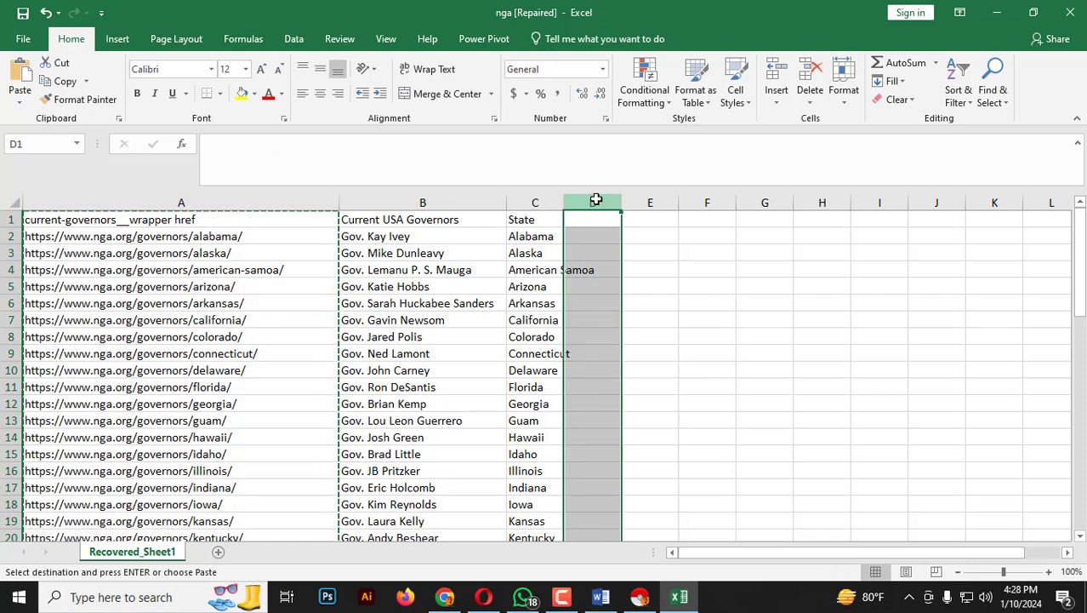
key("ctrl+v")
left_click(63, 206)
right_click(64, 206)
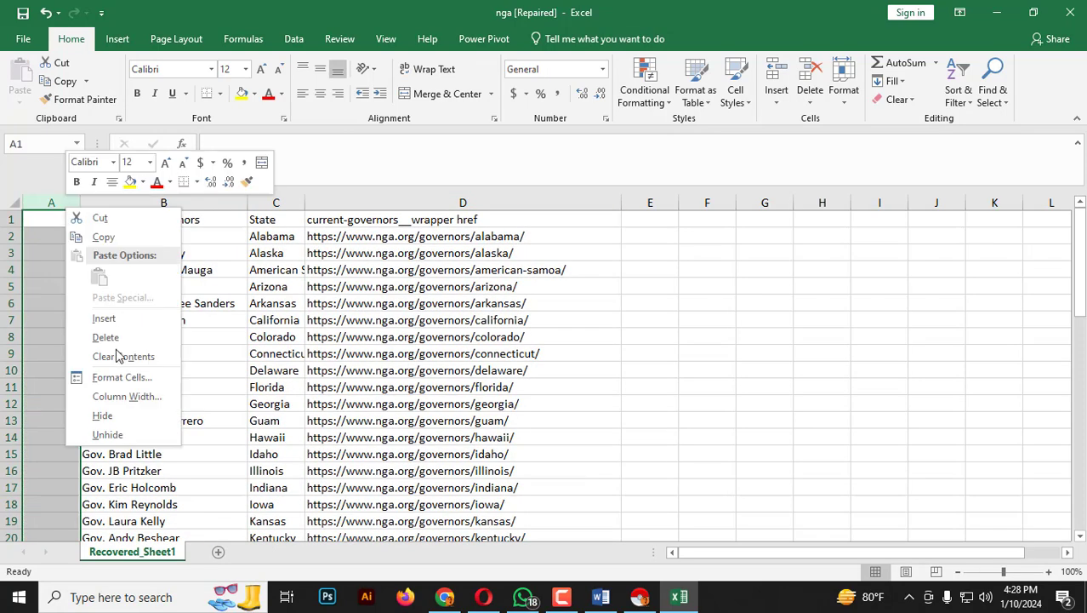
left_click(104, 336)
left_click(211, 286)
Rename the URL column header in C1 as "Reliable Reference Link".
left_click(312, 218)
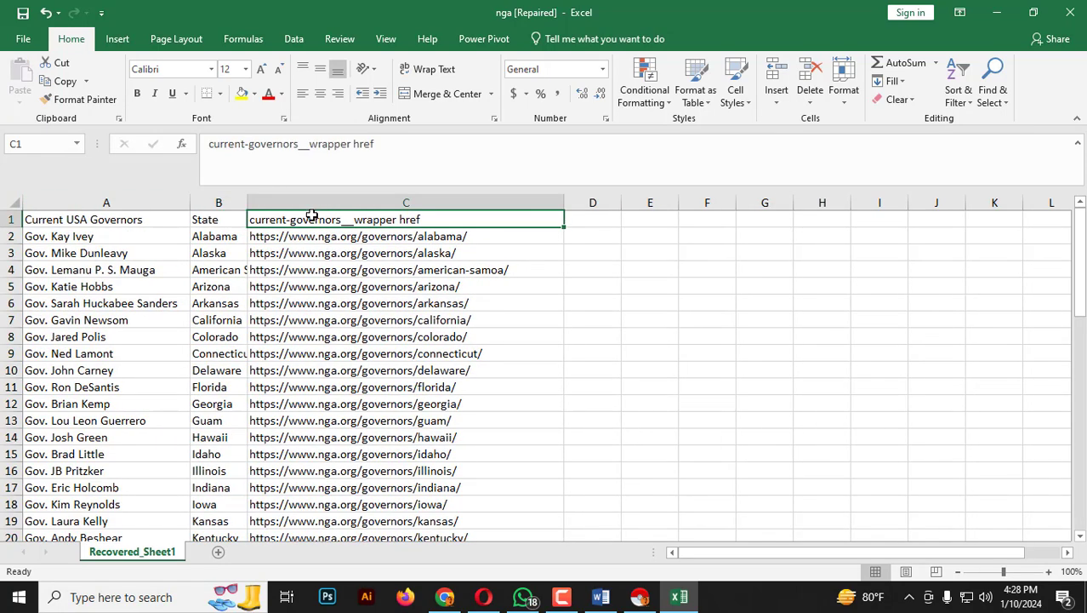
type("r")
key("BackSpace")
key("BackSpace")
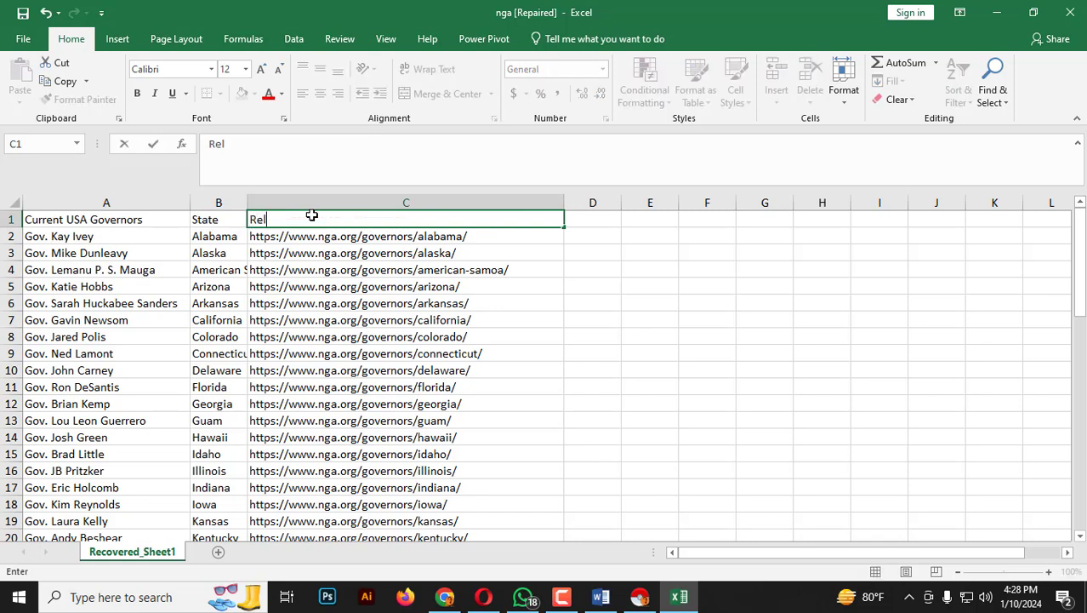
type("Reliable Reference Link")
key("Return")
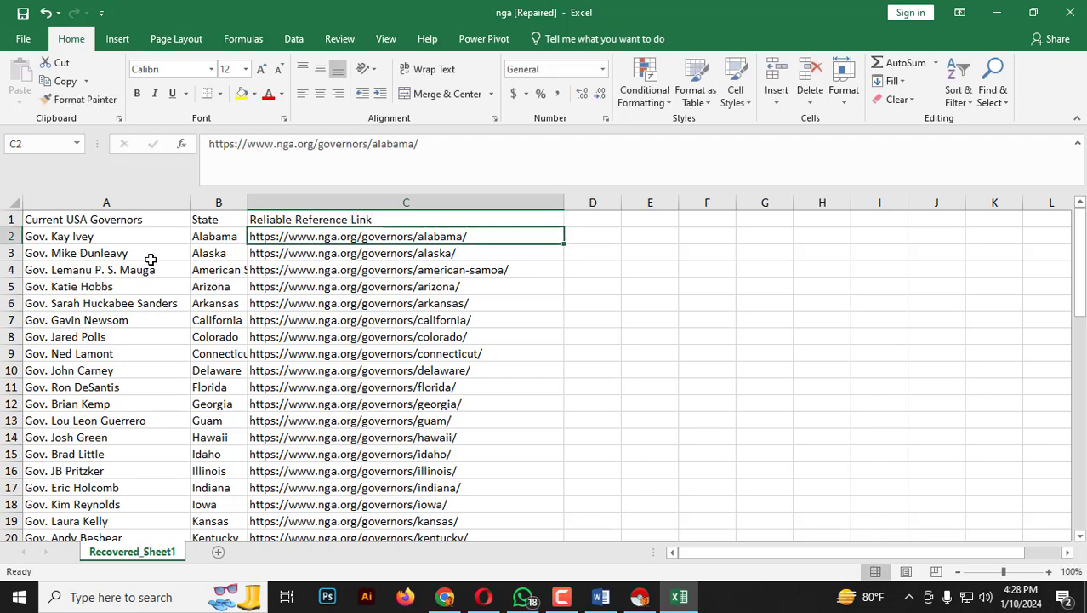
Make the header cells A1:C1 bold with a yellow fill.
left_click_drag(126, 219, 316, 219)
key("ctrl+b")
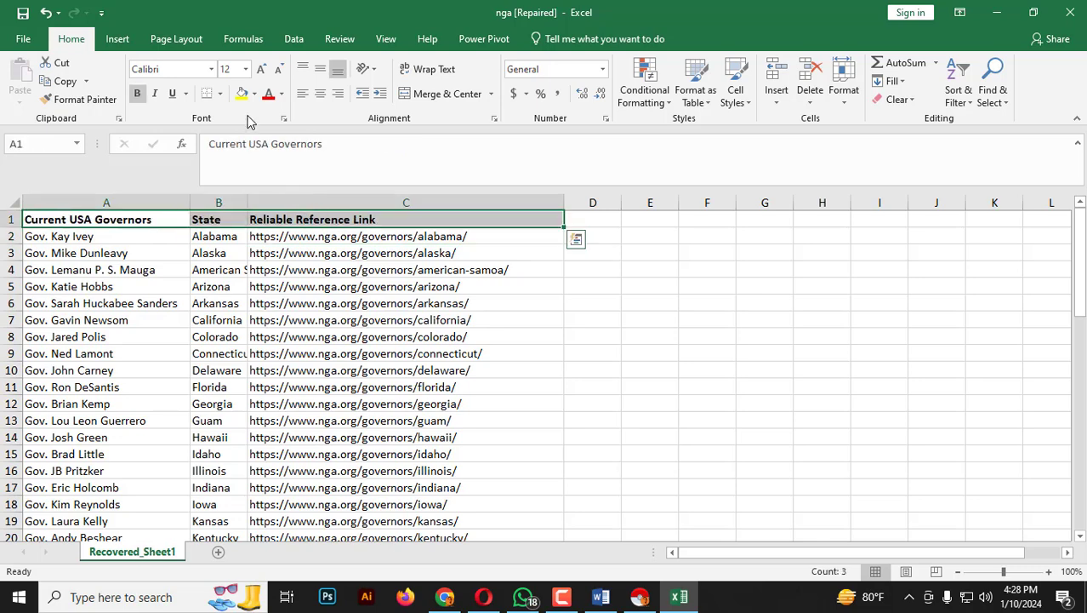
left_click(242, 94)
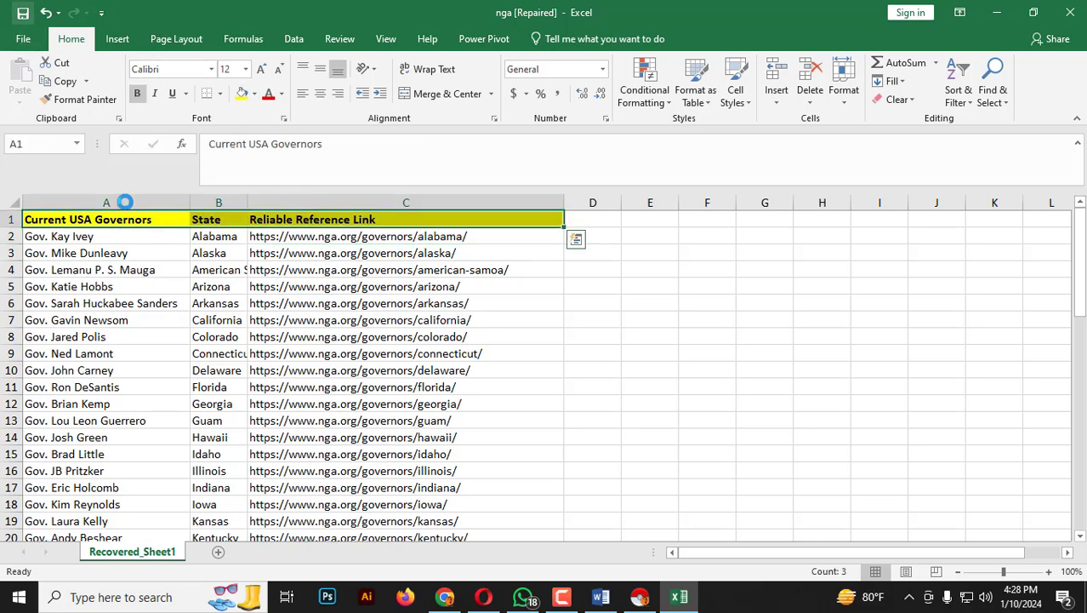
Save the workbook to the Desktop as an Excel Workbook named "USA Govornors List".
key("ctrl+s")
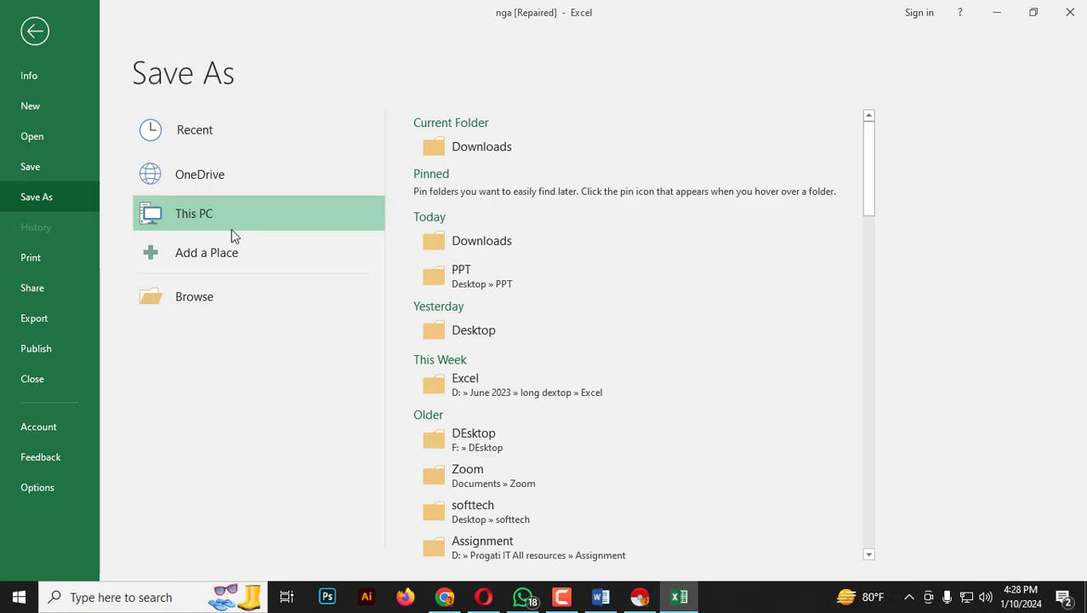
double_click(208, 209)
left_click(66, 132)
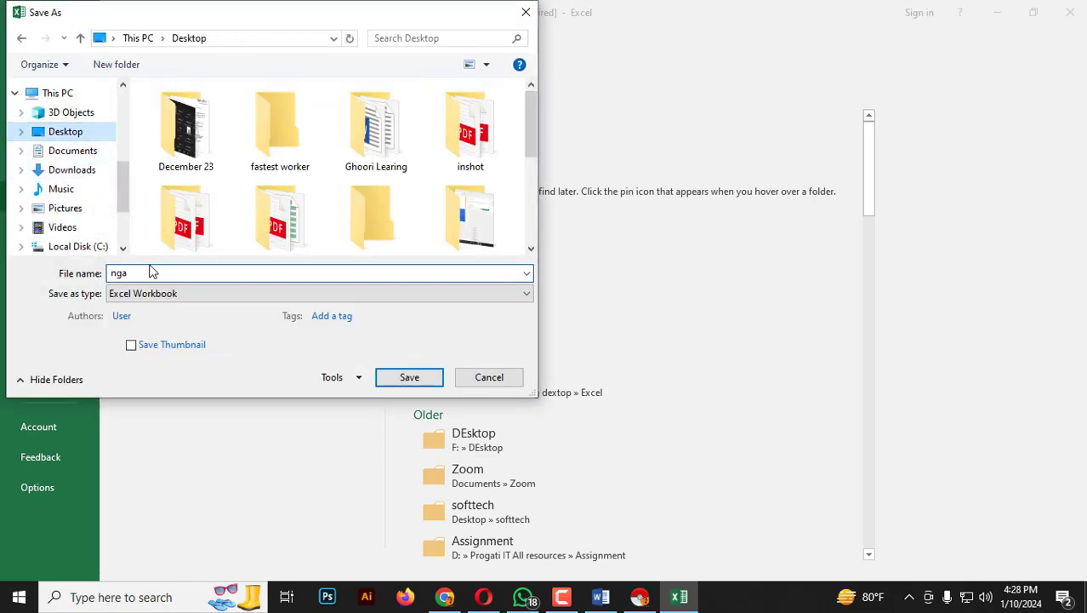
key("BackSpace")
key("ctrl+z")
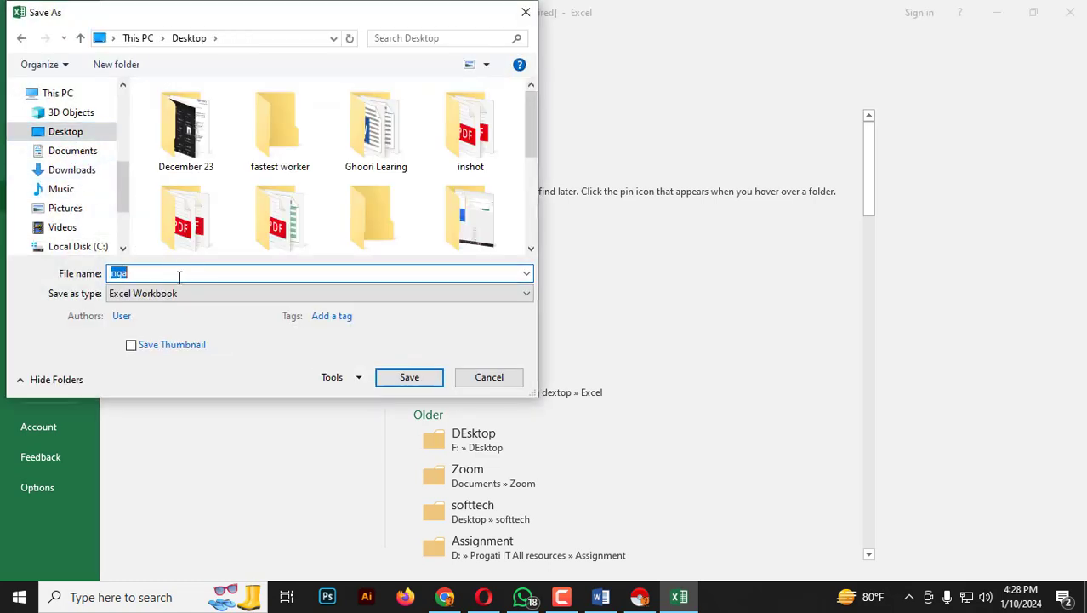
type("US")
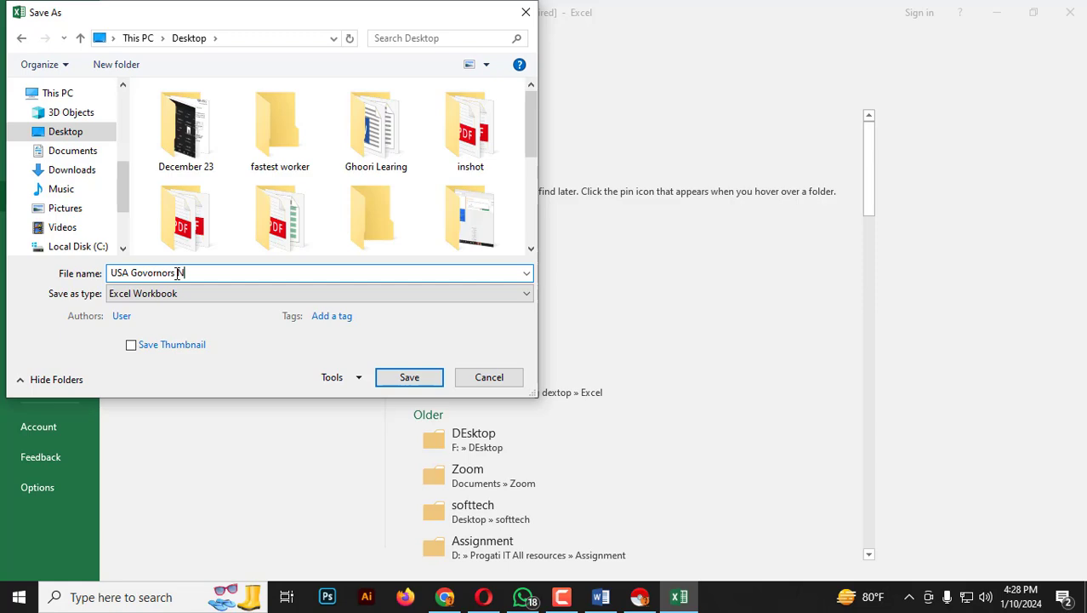
type("A Govornors List")
key("Return")
Check the number of governors in column A and look over the states and reference links.
left_click(217, 337)
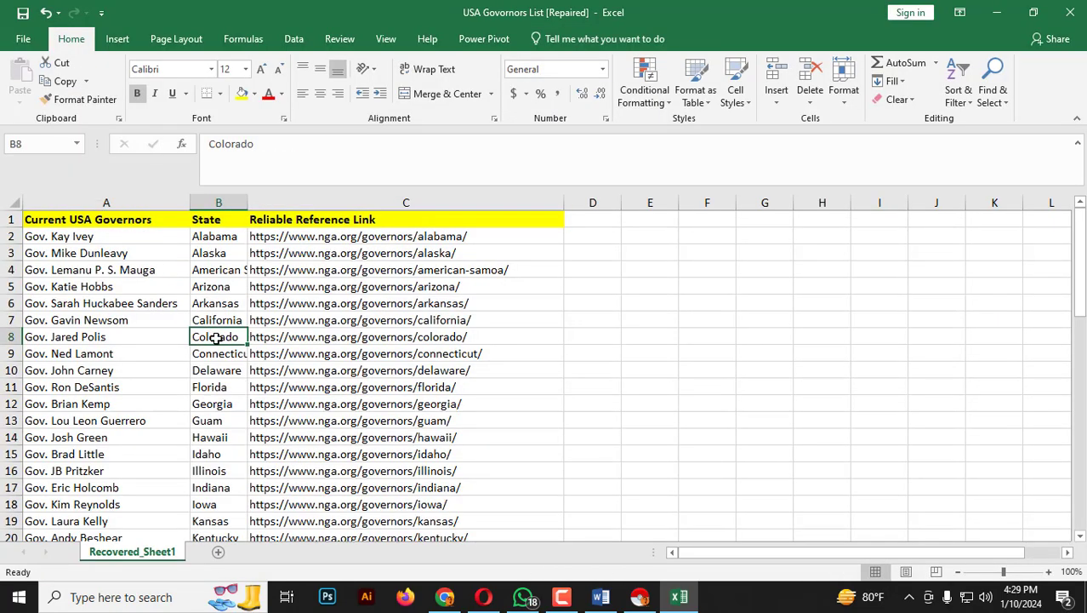
left_click(104, 204)
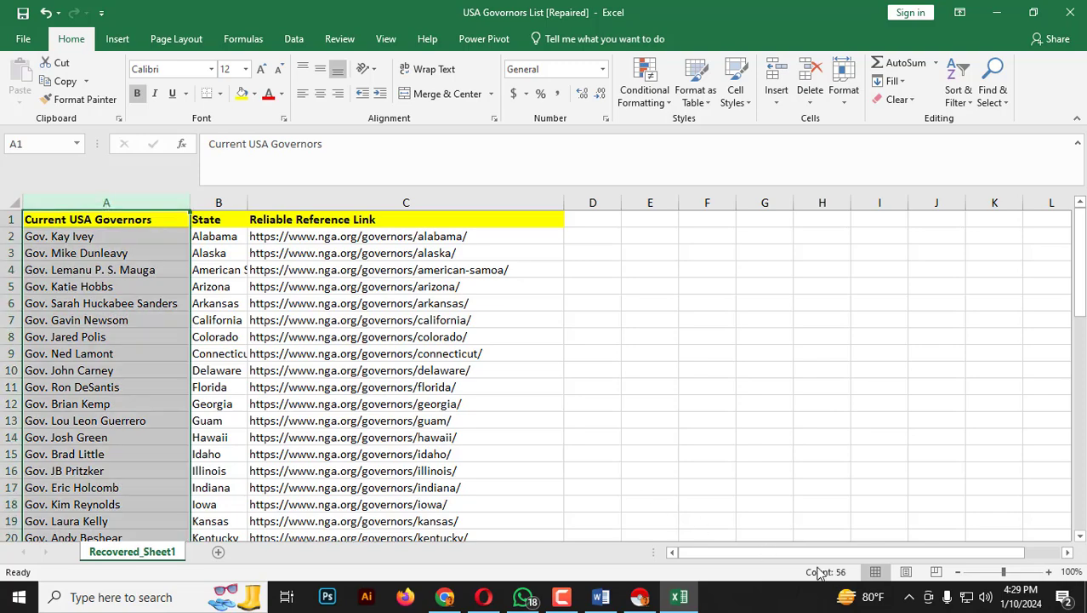
left_click(106, 370)
left_click_drag(103, 235, 106, 503)
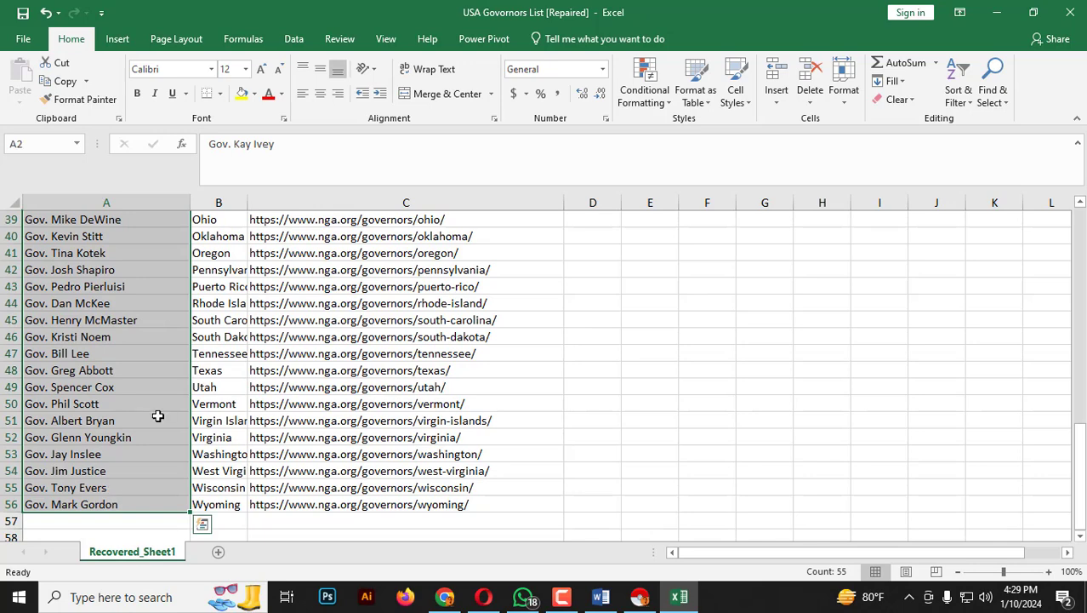
scroll(155, 415, "up", 13)
left_click(170, 286)
left_click(270, 251)
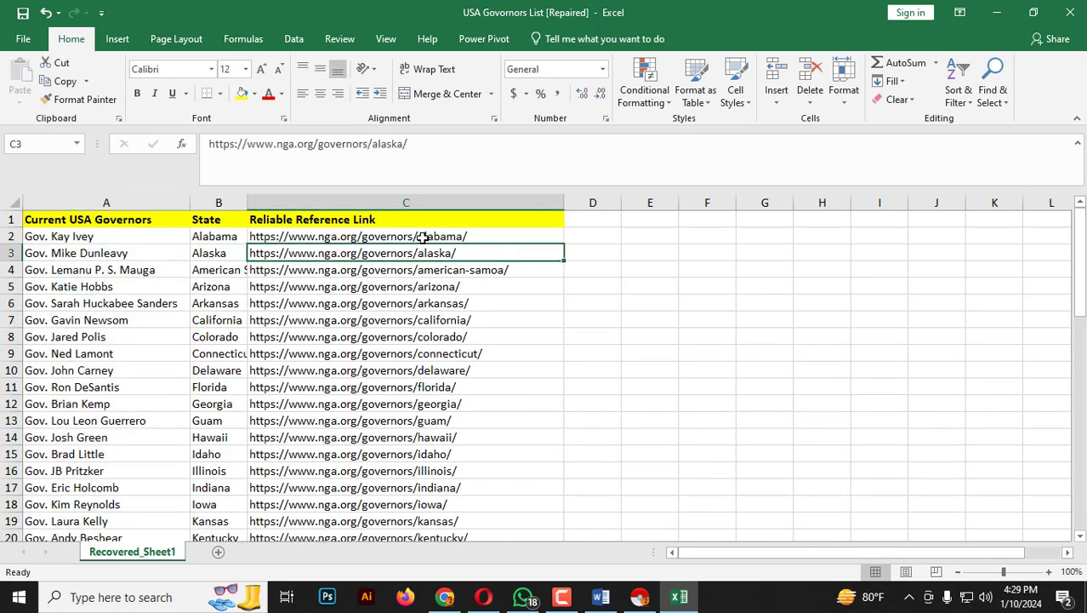
left_click(405, 313)
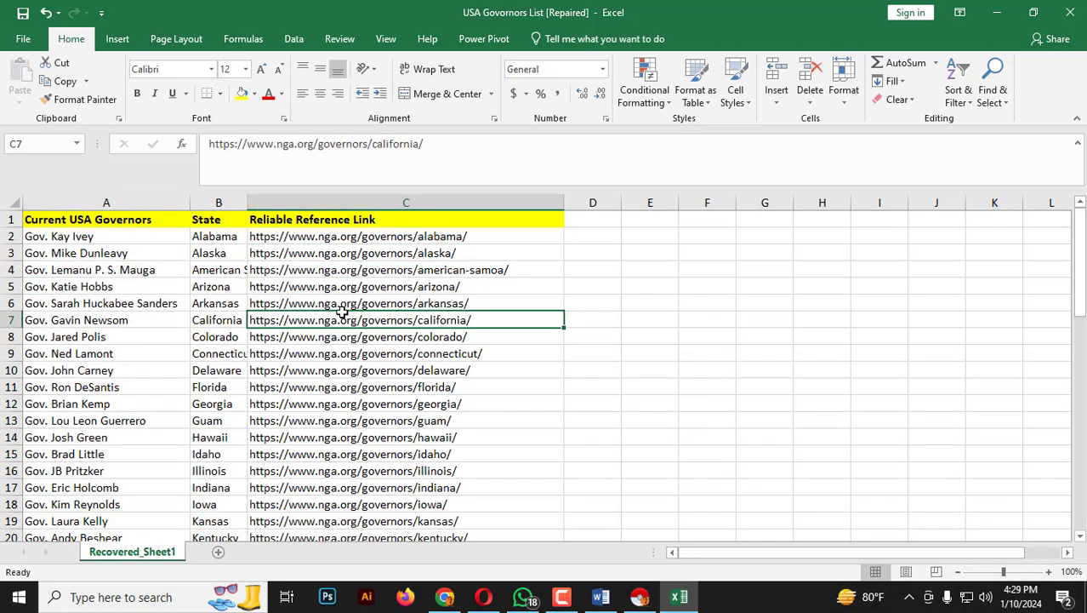
scroll(255, 405, "down", 1)
scroll(265, 407, "up", 1)
Rename the worksheet as "List of USA Governors".
double_click(128, 552)
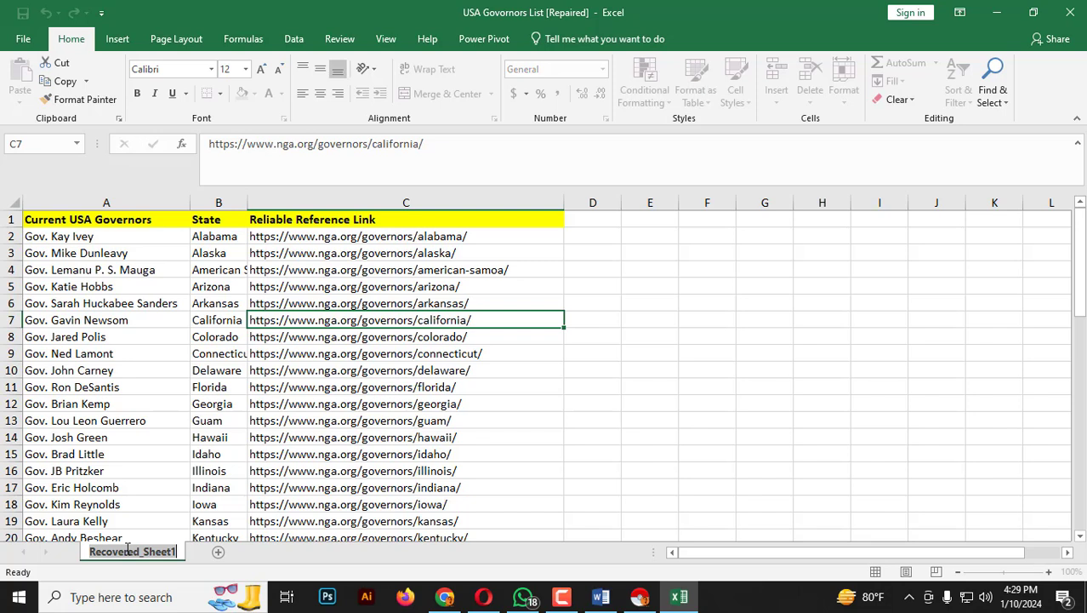
type("List of")
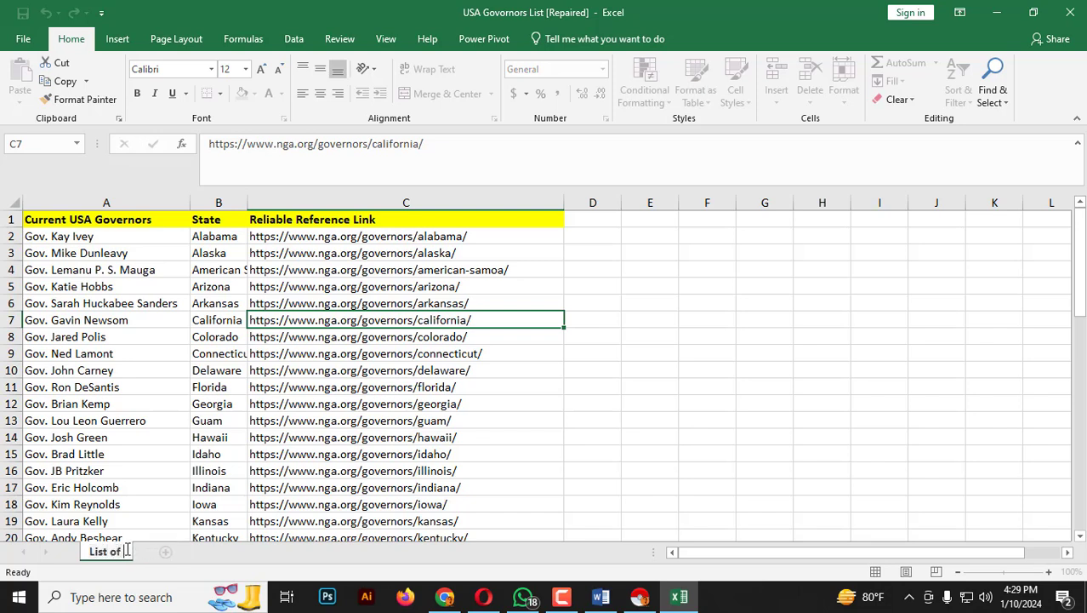
type(" USA G")
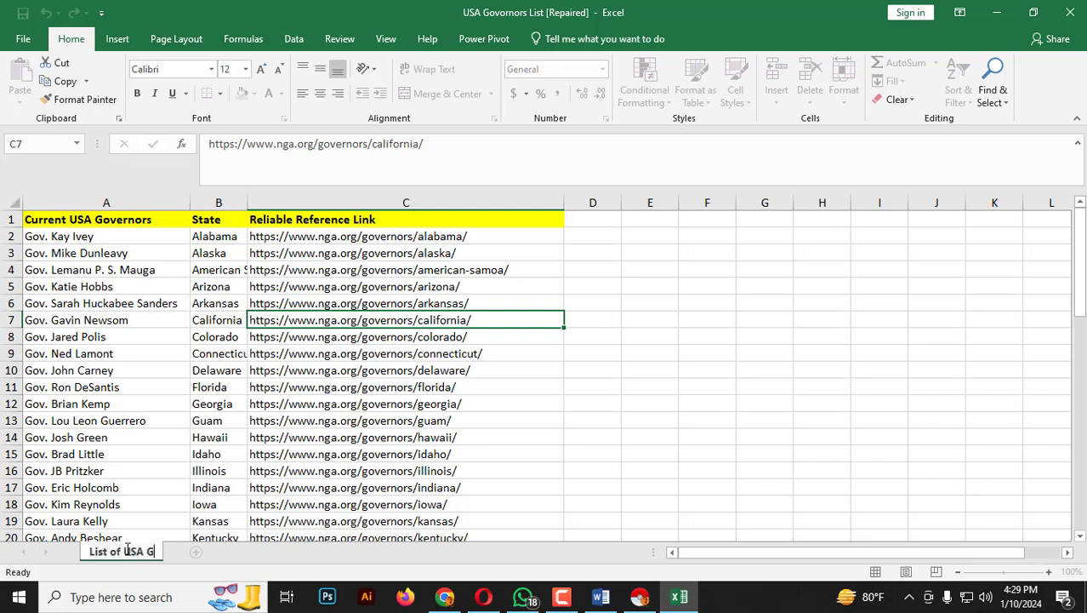
type("ovrrnon")
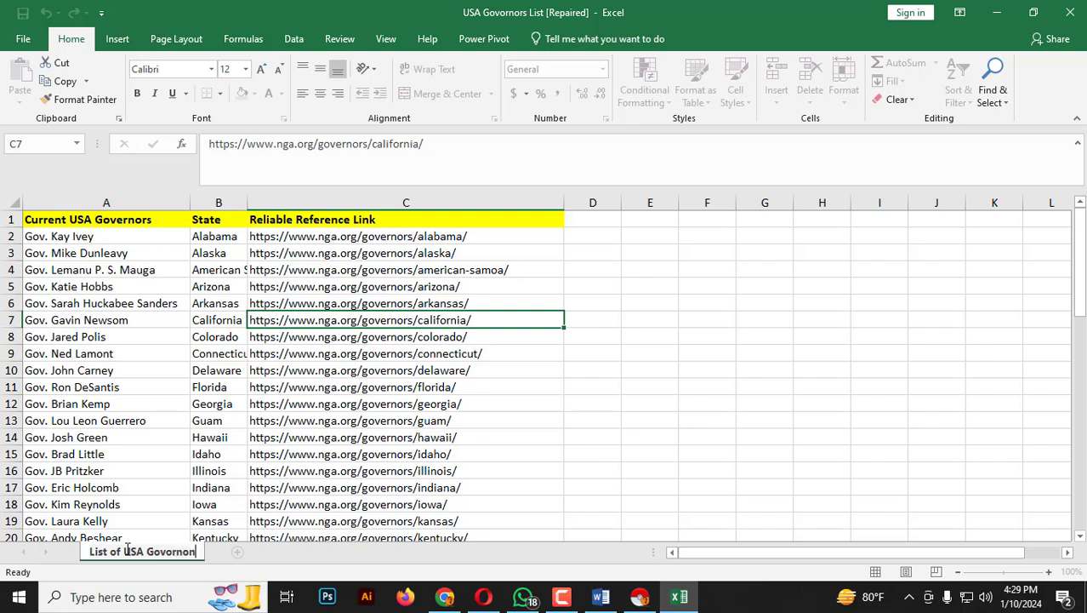
key("BackSpace")
key("BackSpace")
key("BackSpace")
key("BackSpace")
type("rnors")
key("Return")
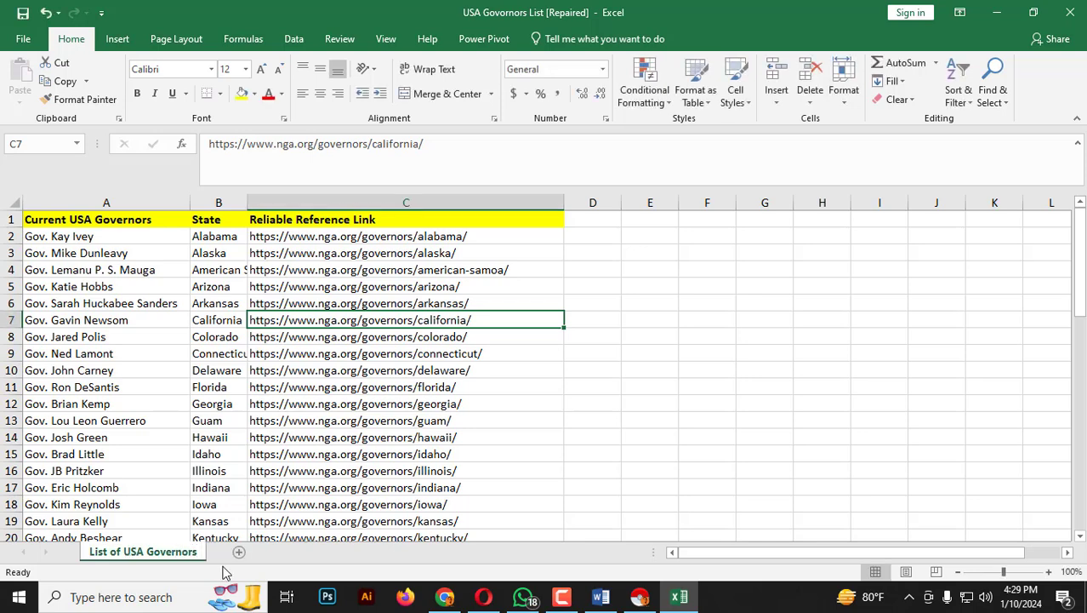
Save the changes to the governors list workbook.
left_click(400, 407)
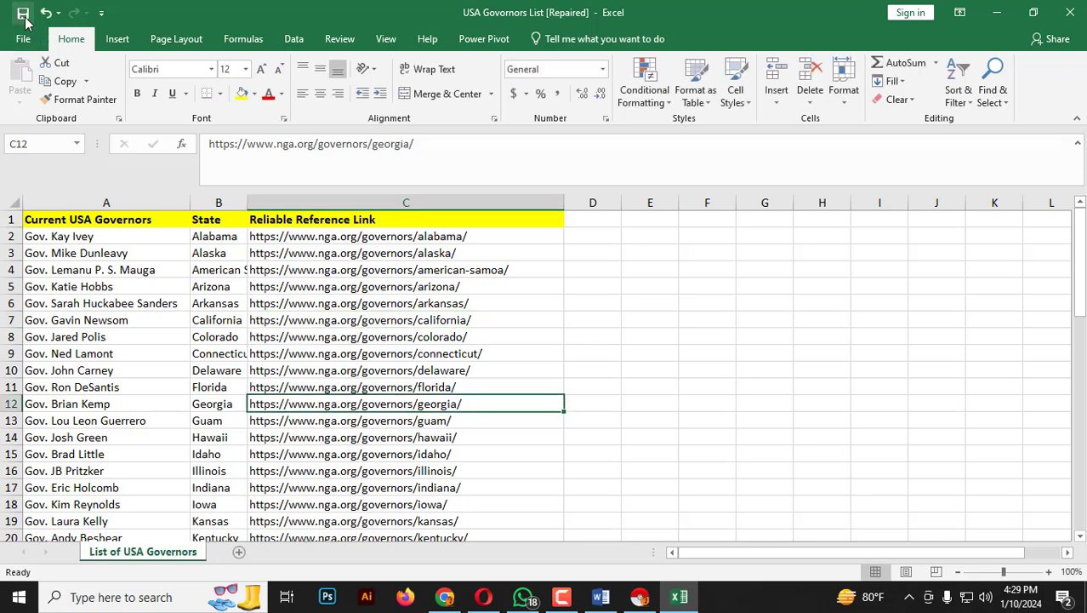
left_click(1079, 15)
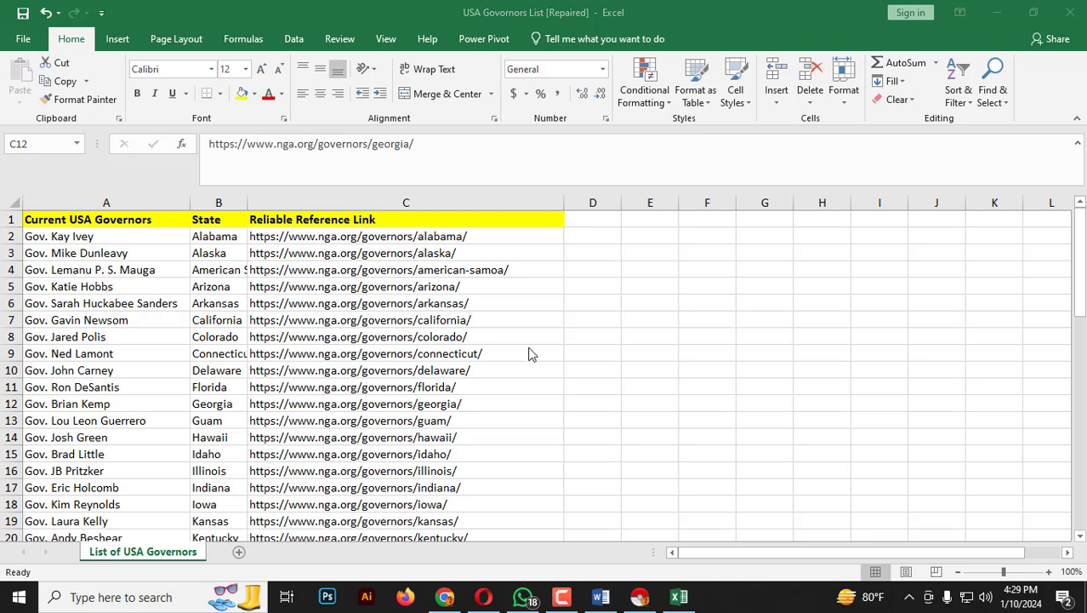
Switch to WhatsApp and highlight the "100 dollar" price message in the open chat.
left_click(523, 596)
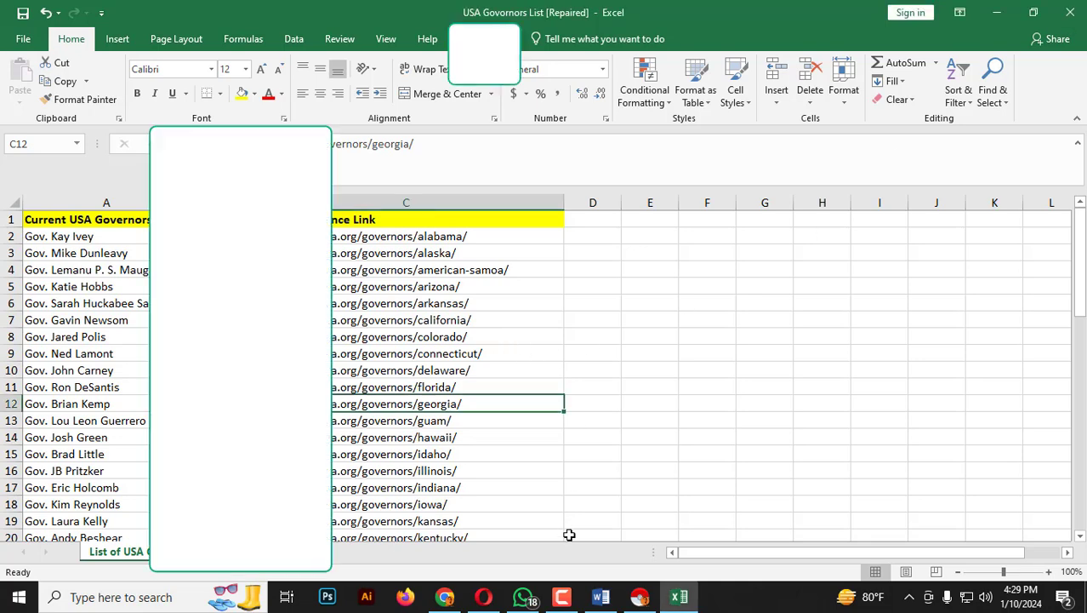
triple_click(399, 383)
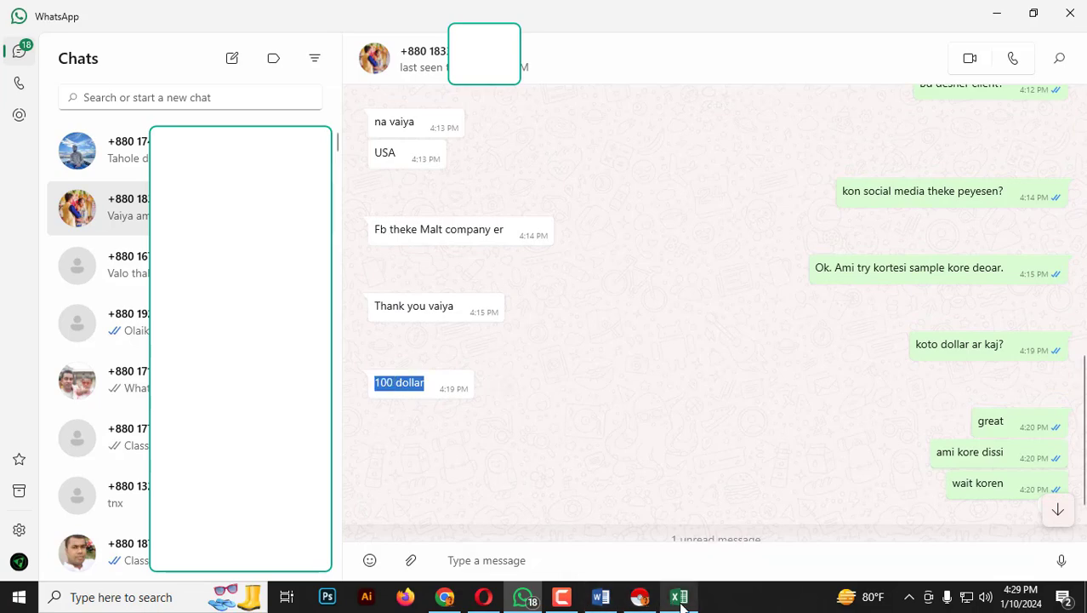
Close the Instant Data Scraper window, switch to Chrome and highlight the introductory paragraph of the nga.org governors page.
left_click(640, 596)
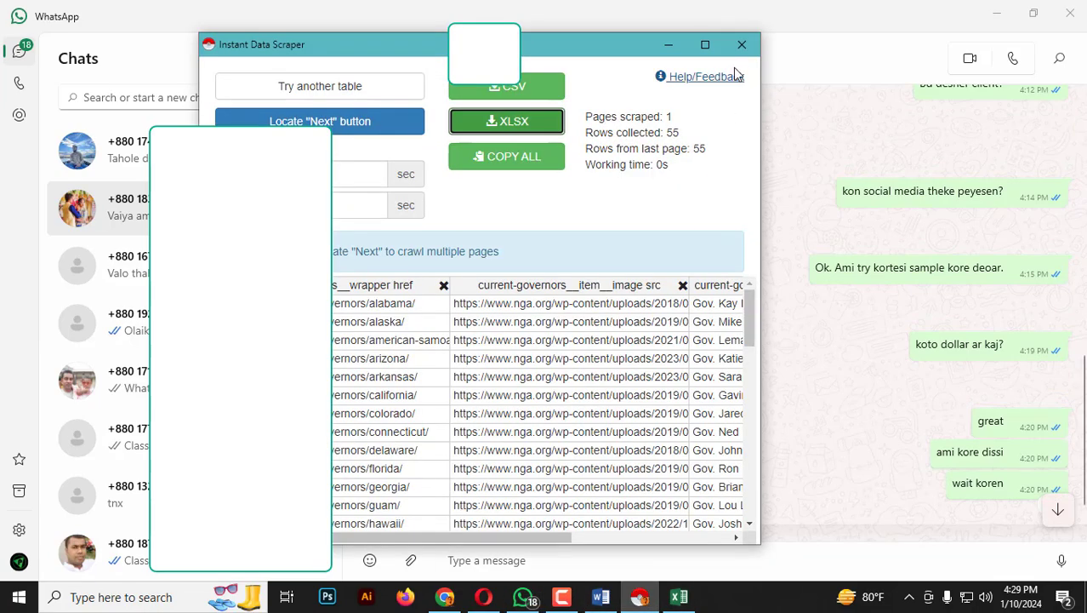
left_click(640, 596)
left_click(444, 596)
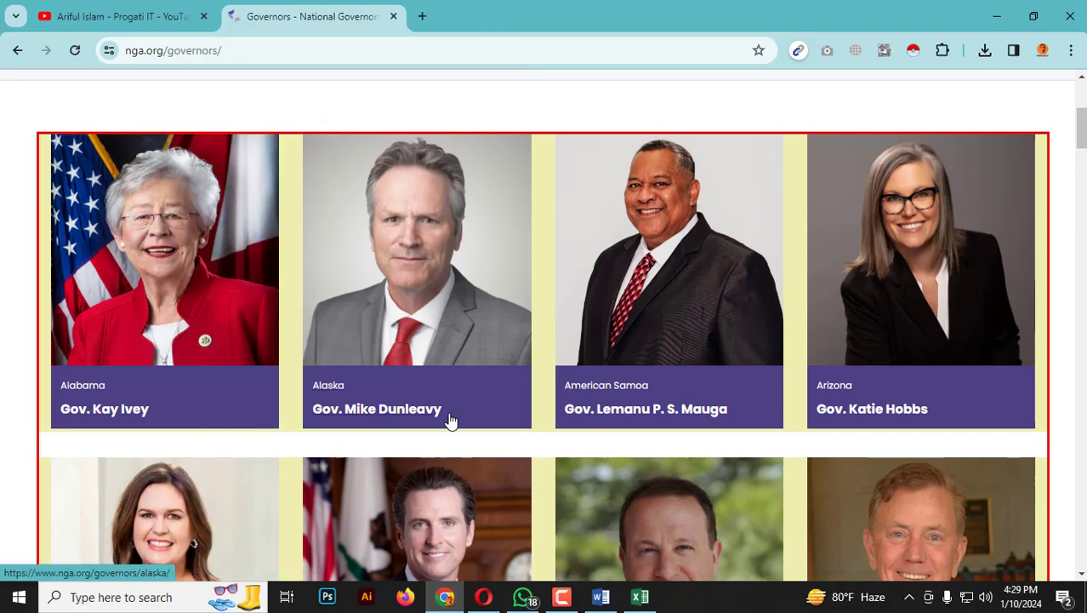
scroll(451, 423, "up", 4)
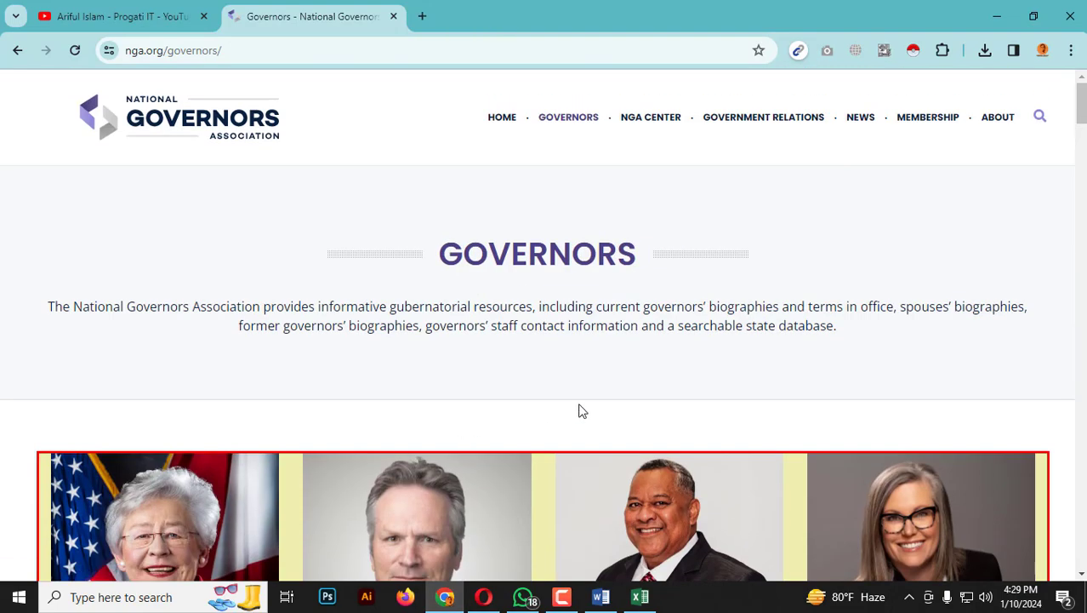
triple_click(588, 329)
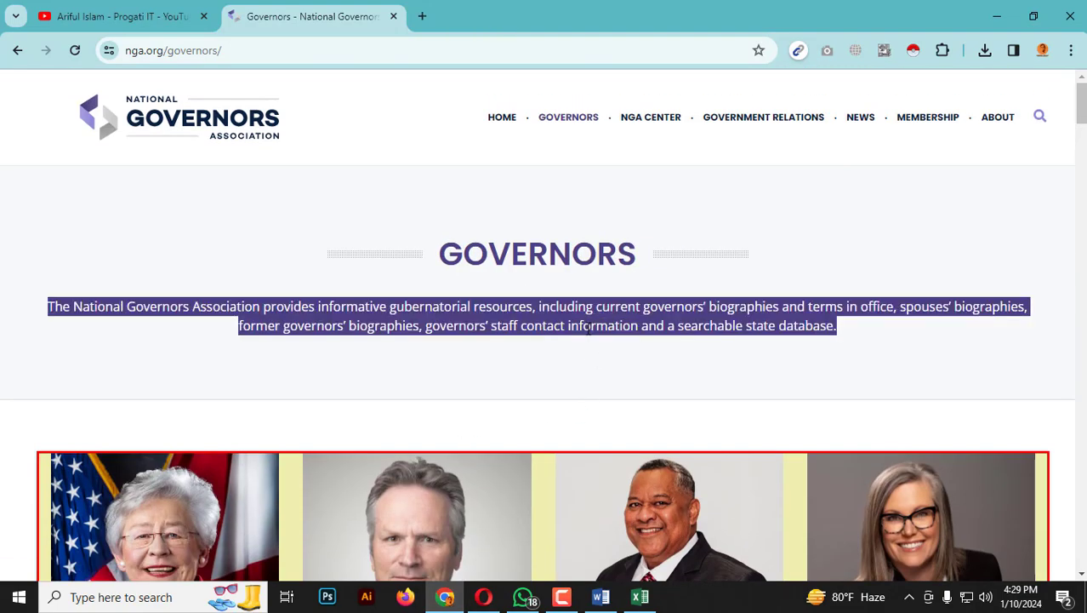